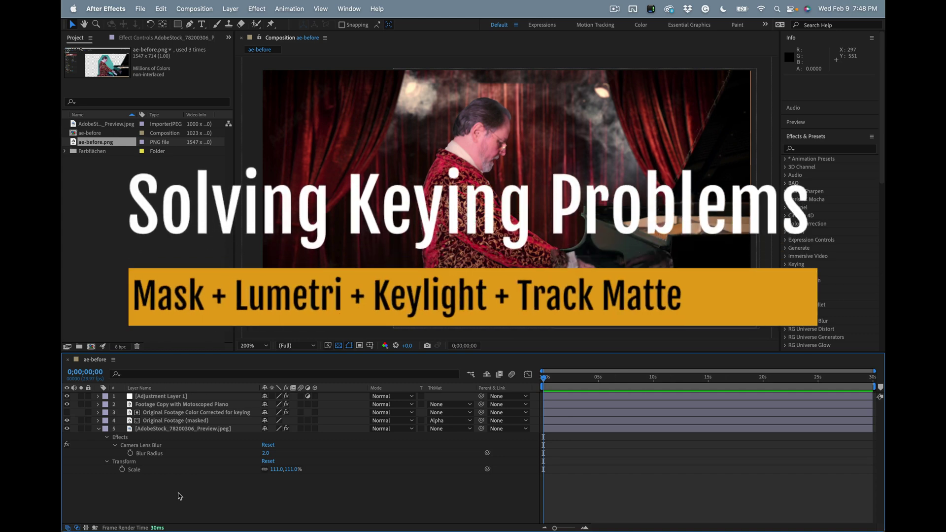
Open the ae-before.png reference screenshot in the Footage viewer.
double_click(96, 142)
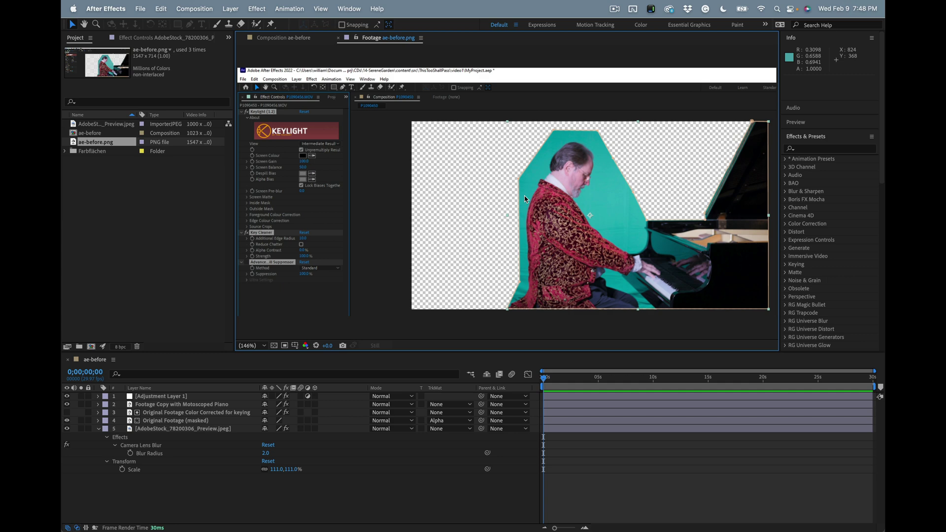
Maximize the viewer and zoom in on the piano, then restore the normal panel layout.
key("grave")
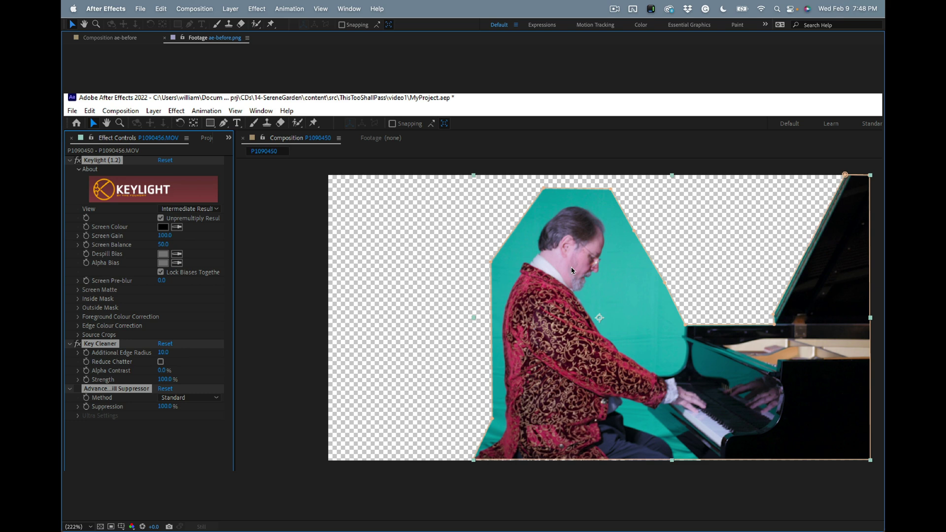
key("period")
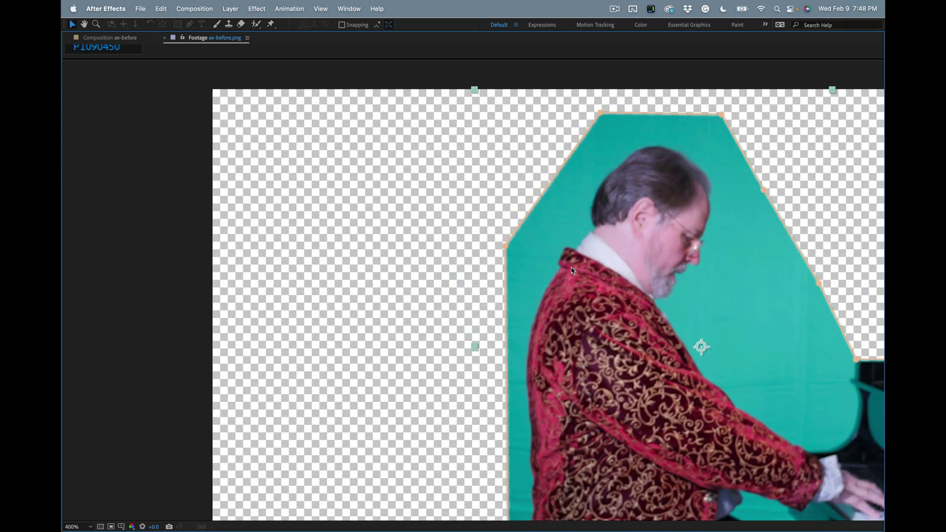
key("h")
left_click_drag(701, 274, 350, 189)
key("v")
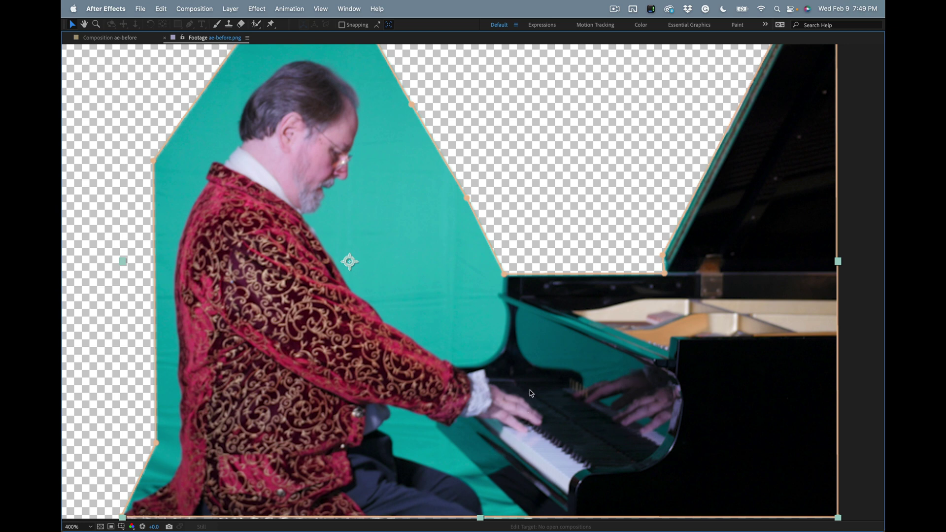
key("grave")
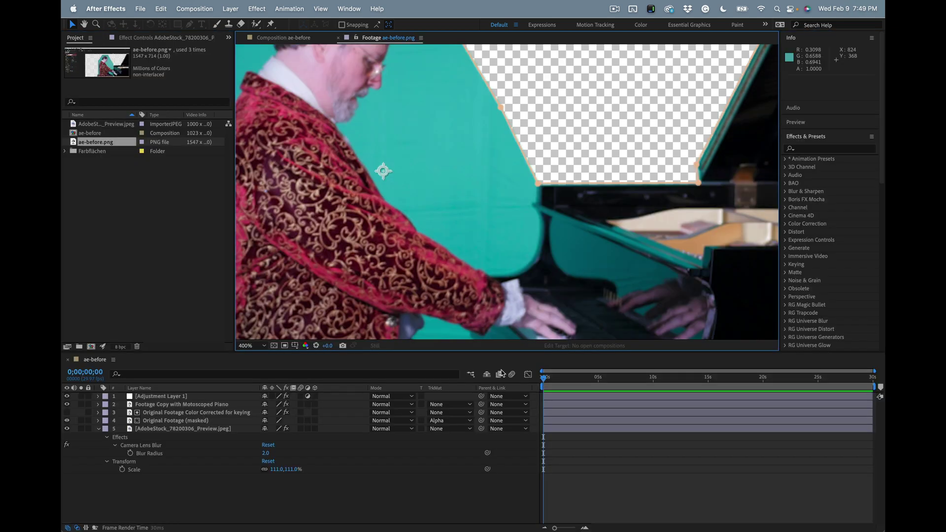
Return to the ae-before composition and solo the curtain background, showing its modified properties.
left_click(275, 39)
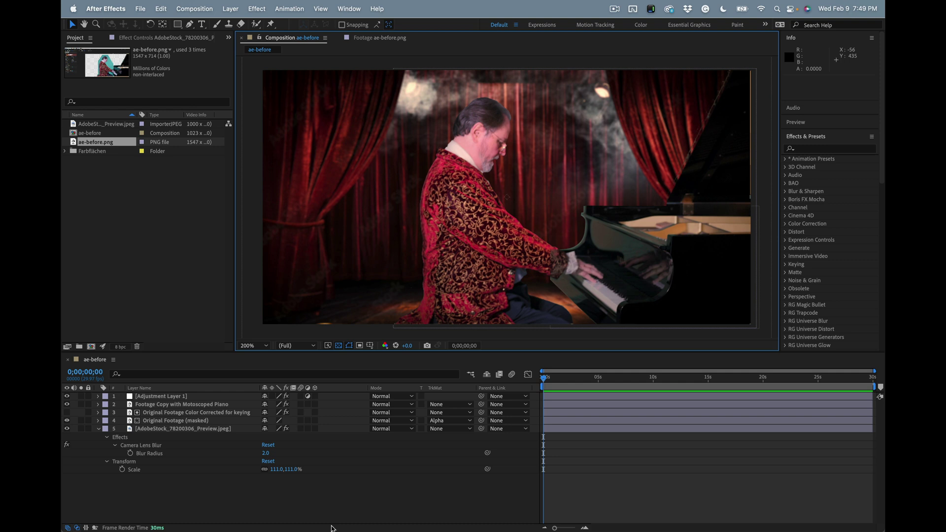
left_click(98, 428)
left_click(173, 430)
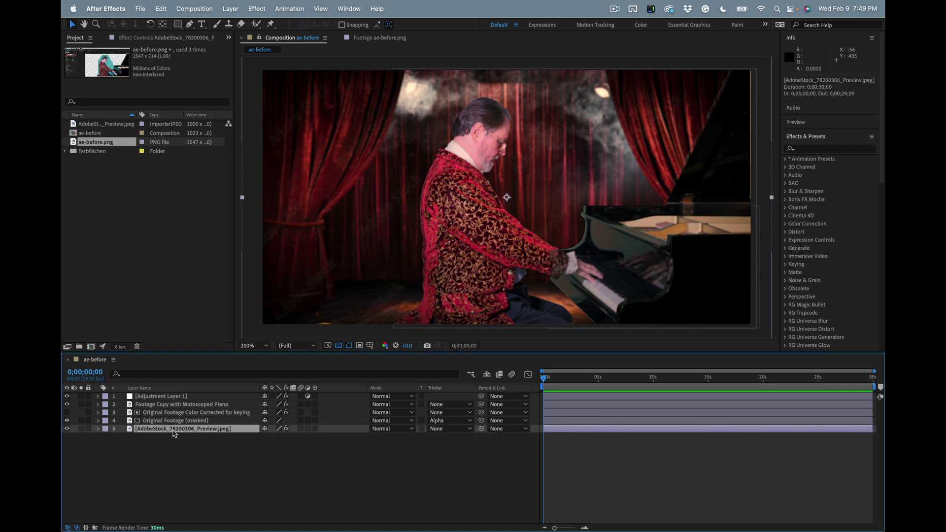
left_click(81, 429)
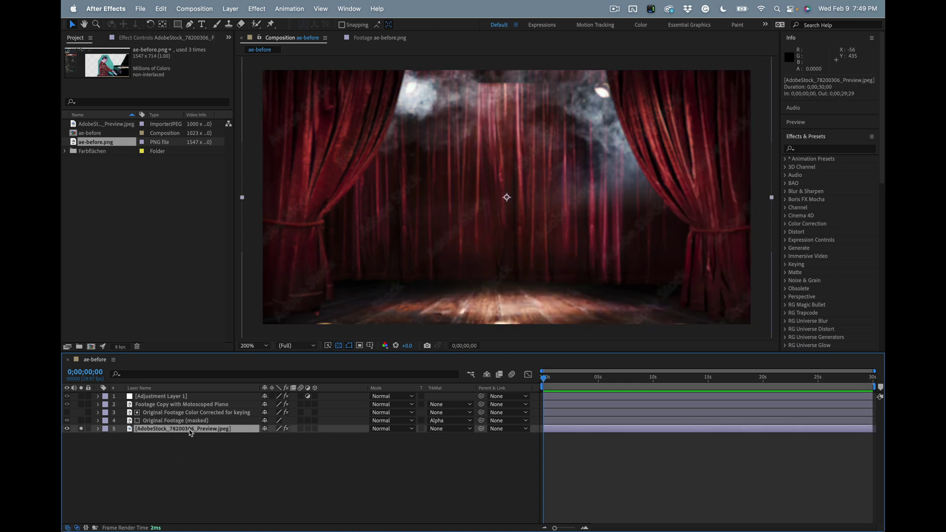
key("u")
key("u")
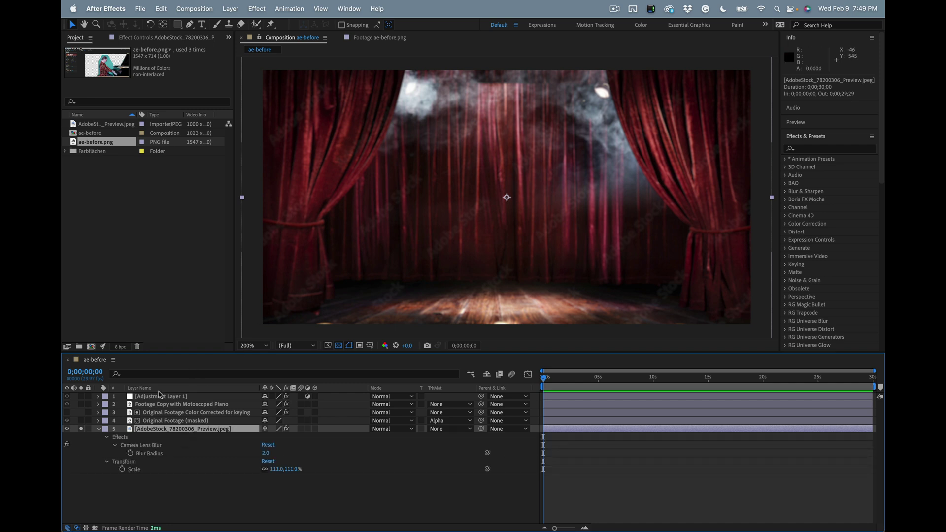
Toggle the background's 2.0 Camera Lens Blur off and on to compare, then unsolo it.
left_click(287, 428)
left_click(286, 428)
left_click(287, 429)
left_click(286, 428)
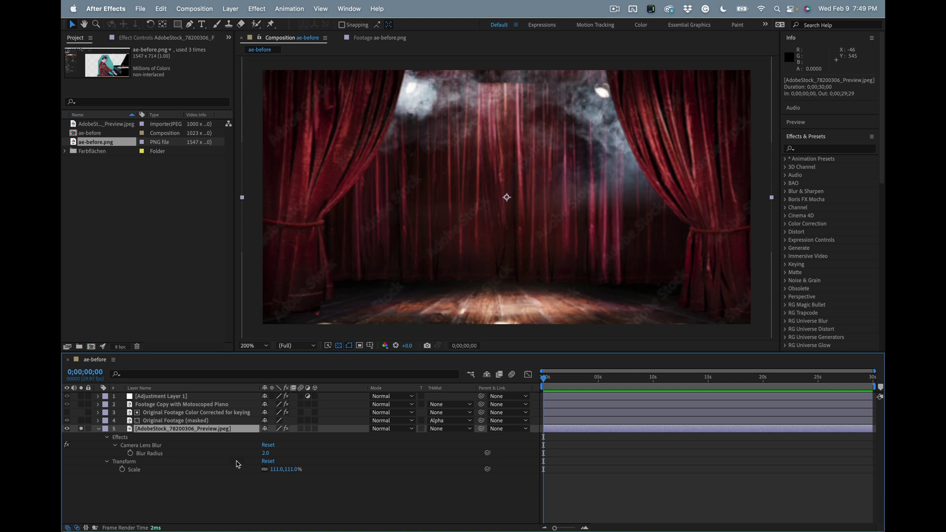
left_click(82, 429)
Solo the Original Footage (masked) layer over black, with Mask 1 and Position shown, then unsolo it.
left_click(81, 422)
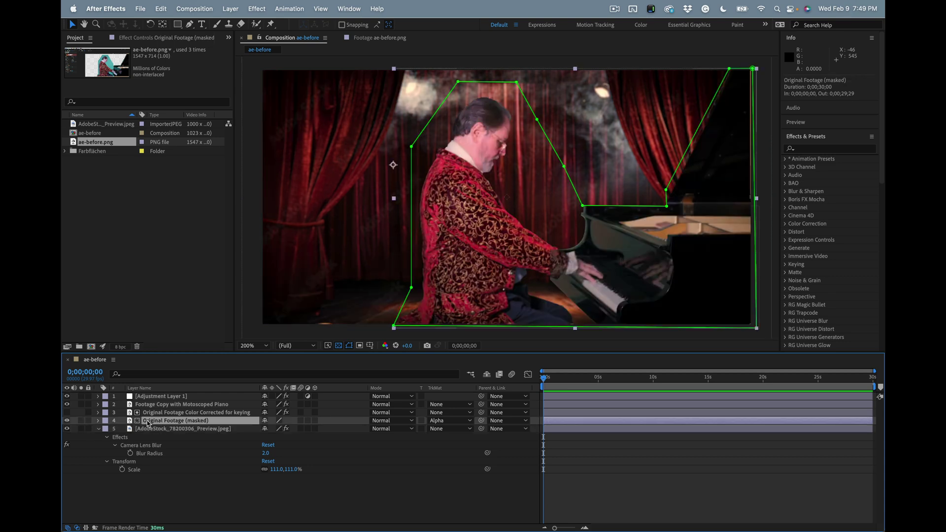
left_click(81, 420)
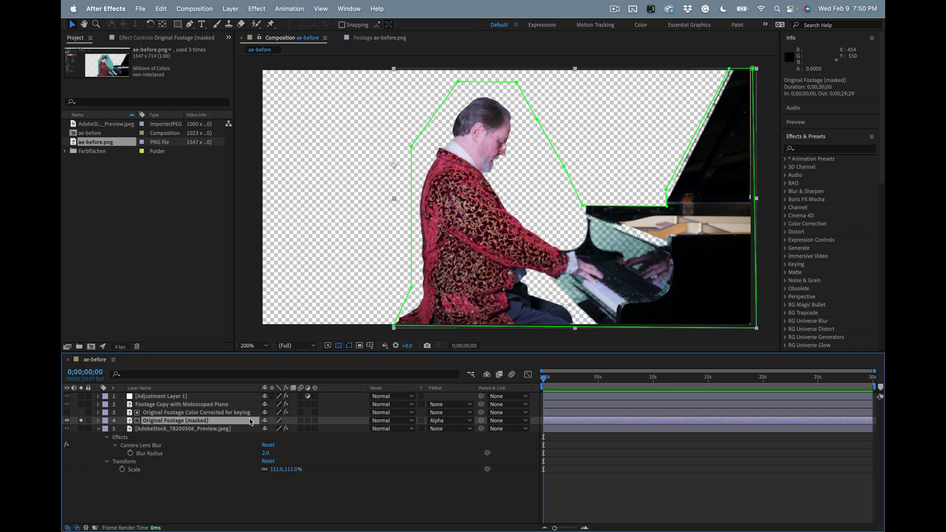
key("u")
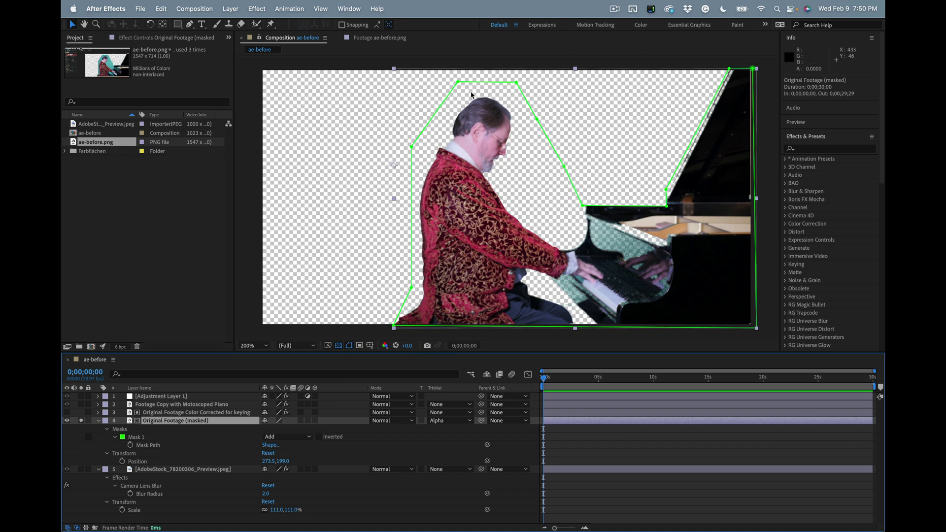
left_click(338, 346)
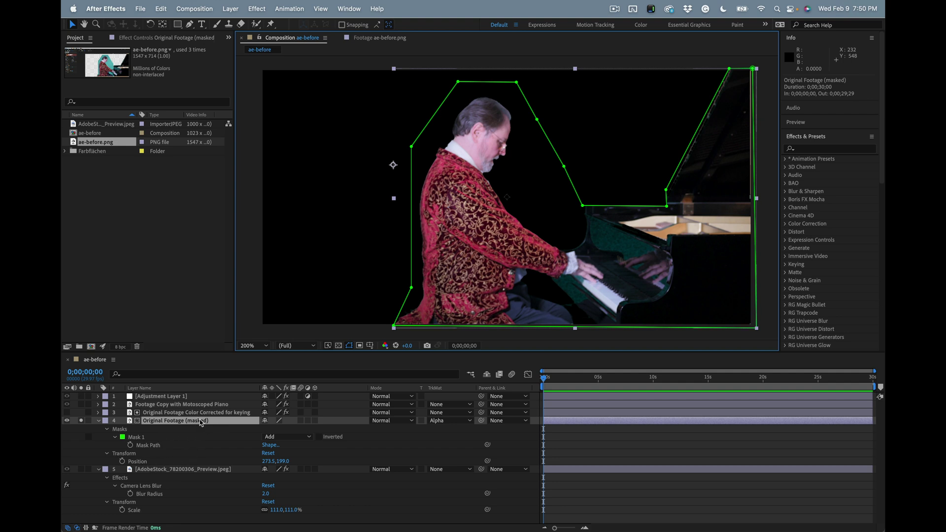
left_click(81, 421)
left_click(158, 415)
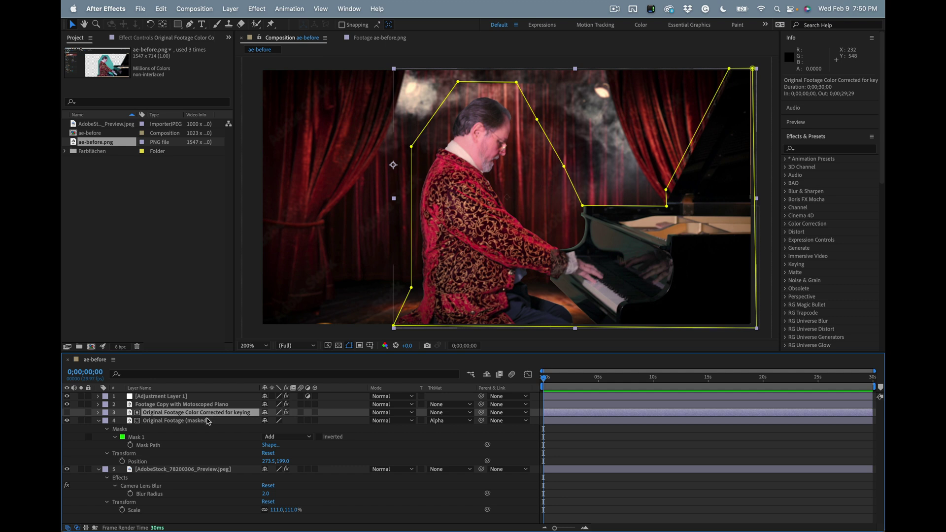
Reveal the keying layer's Mask 1, Lumetri Color and Keylight (1.2) properties.
left_click(205, 421)
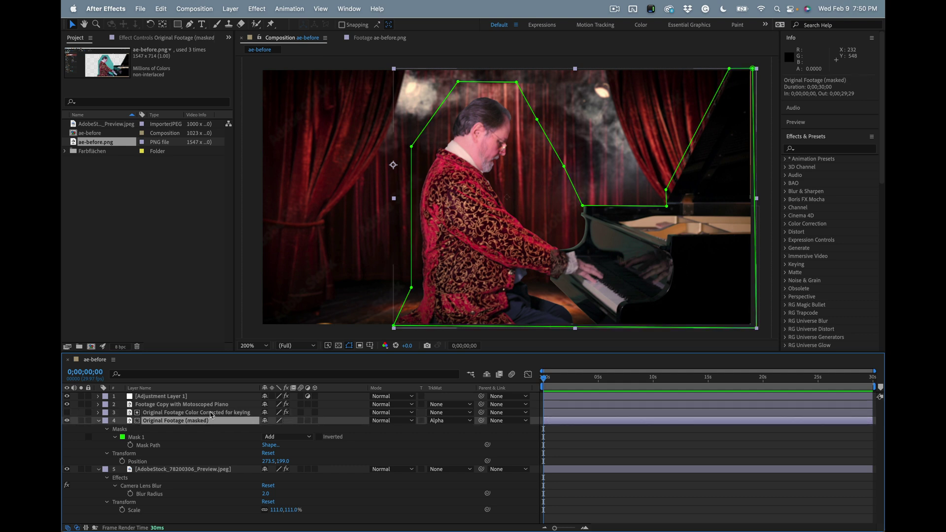
left_click(211, 412)
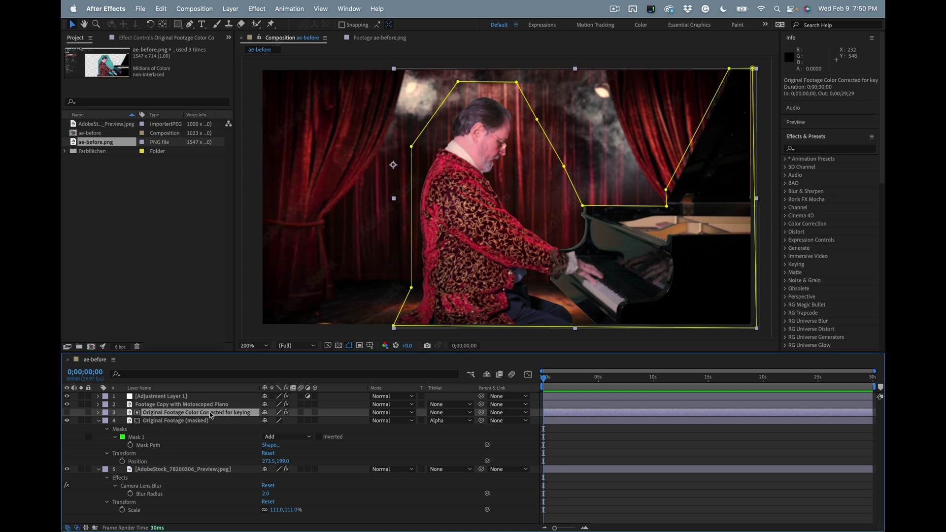
key("u")
key("u")
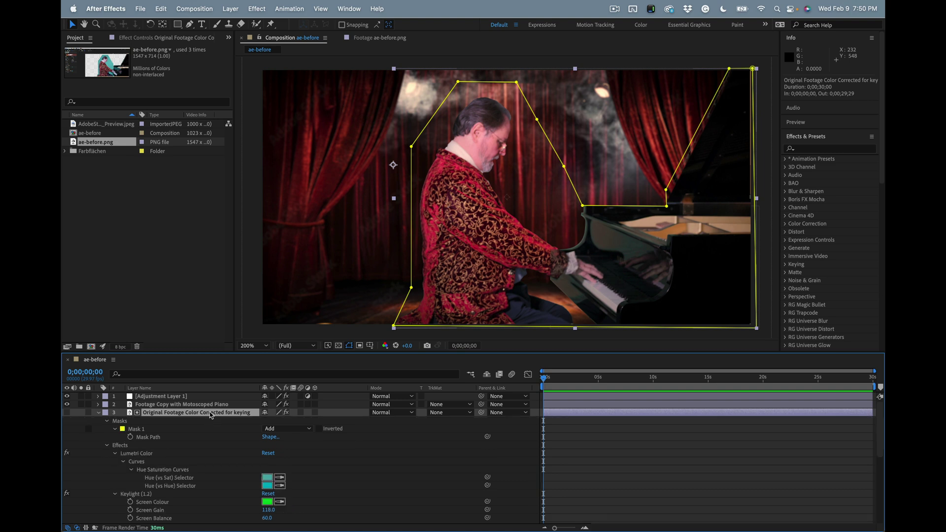
left_click(142, 431)
scroll(143, 427, "down", 5)
left_click(139, 414)
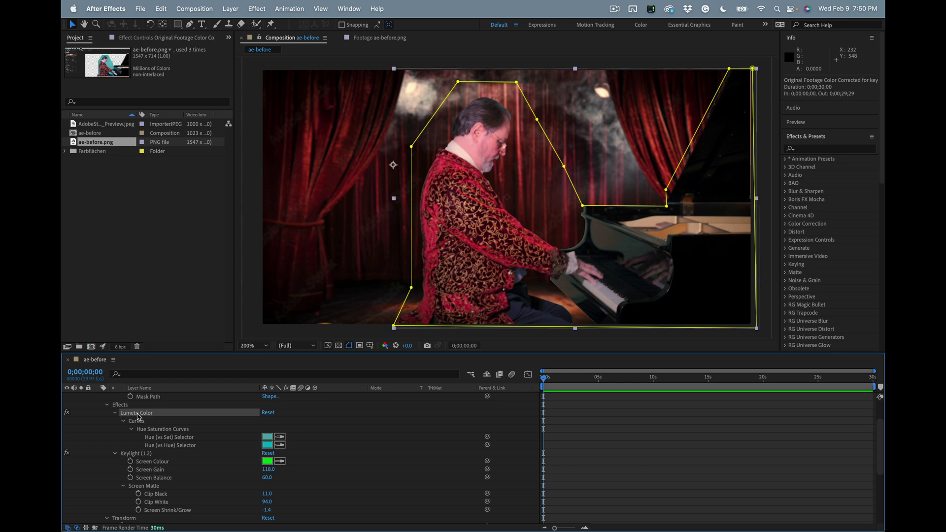
left_click(142, 454)
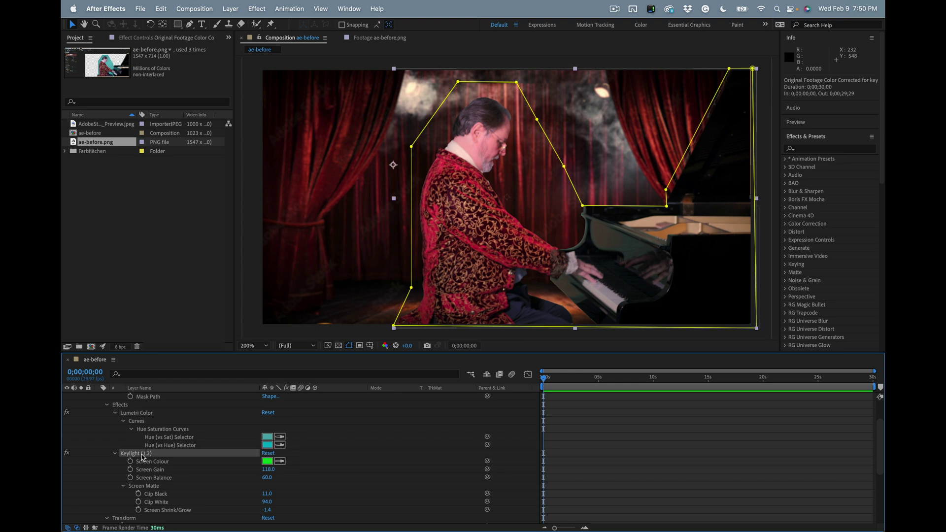
Review Keylight's Screen Gain 118 and Screen Balance 60, then make the keying layer visible.
scroll(177, 446, "down", 3)
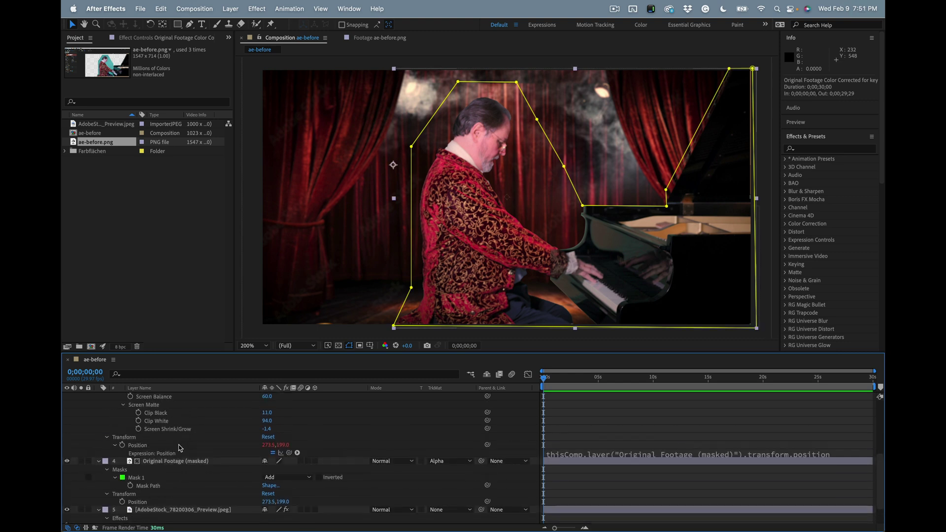
scroll(180, 447, "up", 4)
scroll(180, 447, "up", 2)
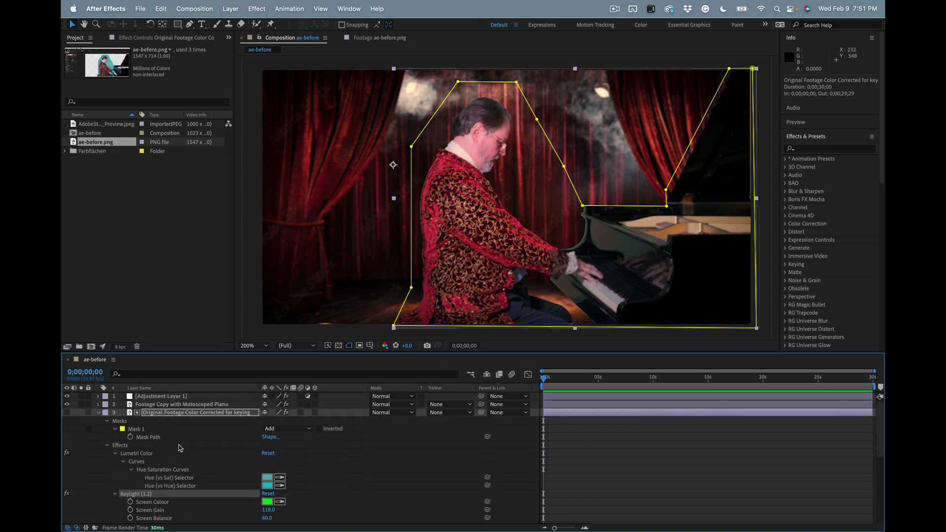
left_click(67, 412)
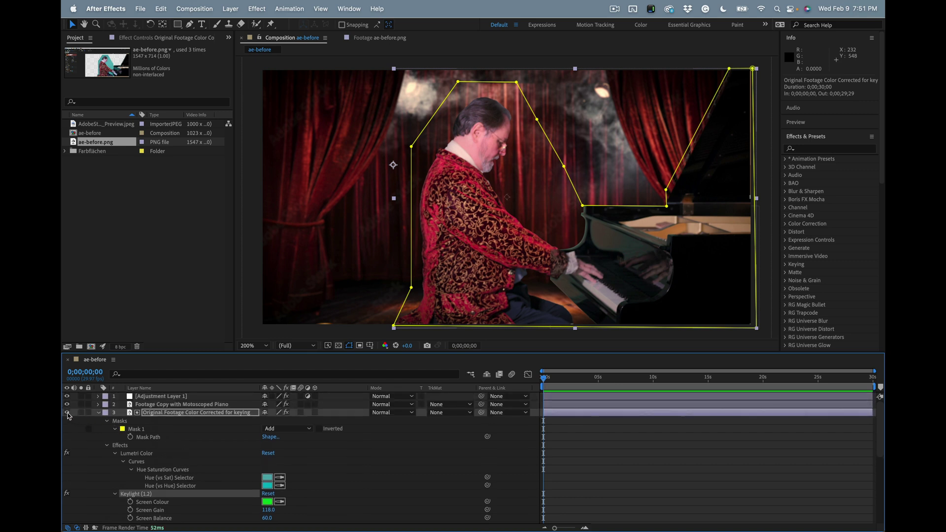
left_click(168, 414)
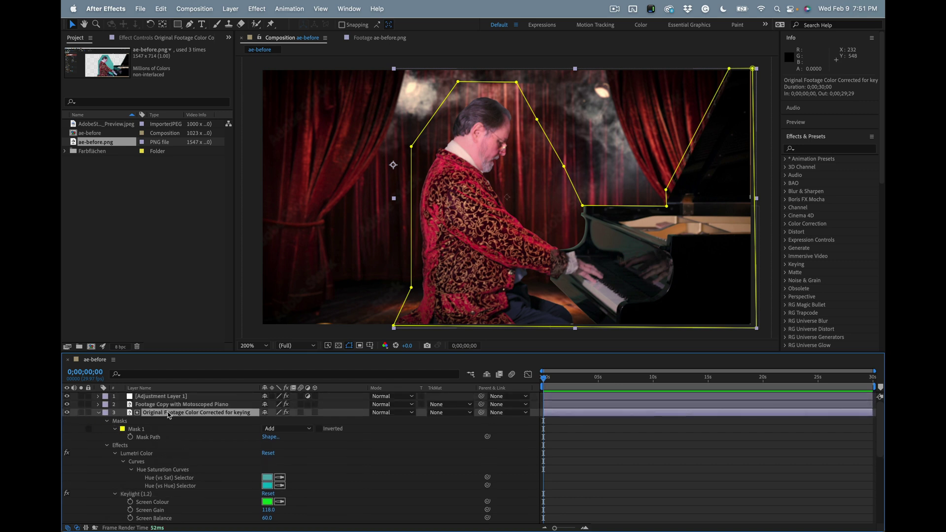
Solo the keying layer and disable its Keylight (1.2) so the green screen reappears.
left_click(81, 412)
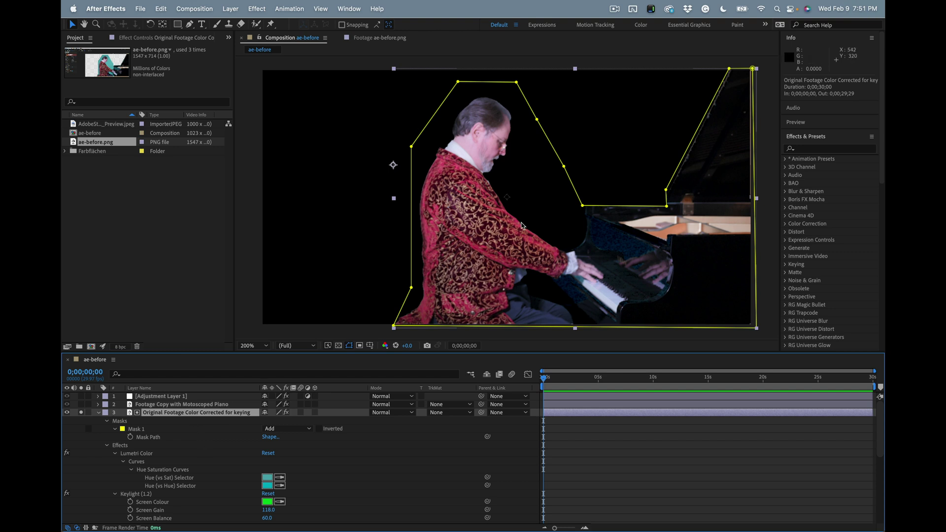
scroll(153, 459, "down", 2)
scroll(153, 459, "down", 1)
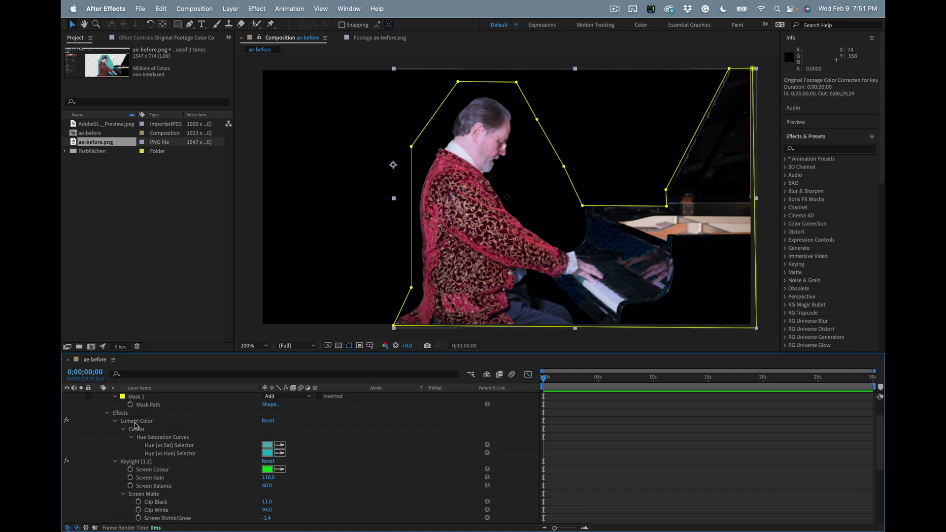
left_click(136, 422)
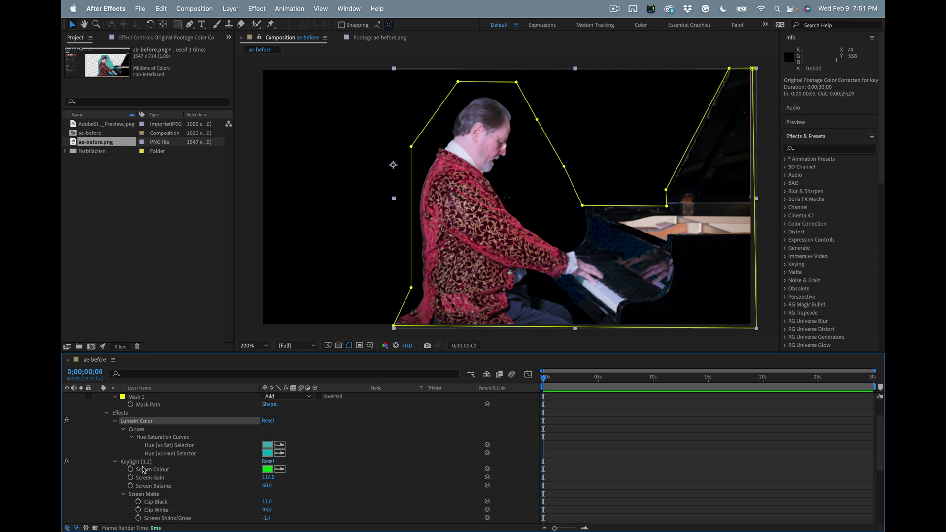
left_click(66, 461)
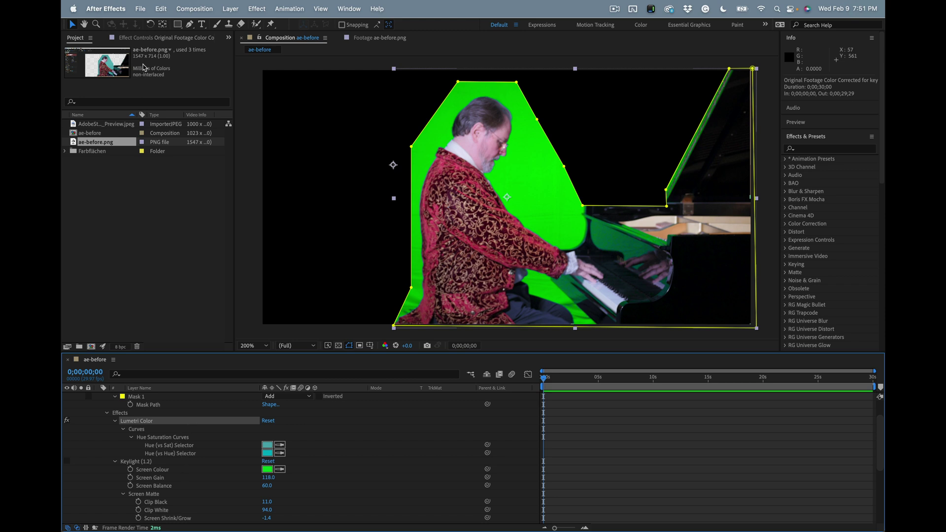
Bring up the keying layer's Lumetri Color controls, widen the panel and collapse Basic Correction.
left_click(154, 39)
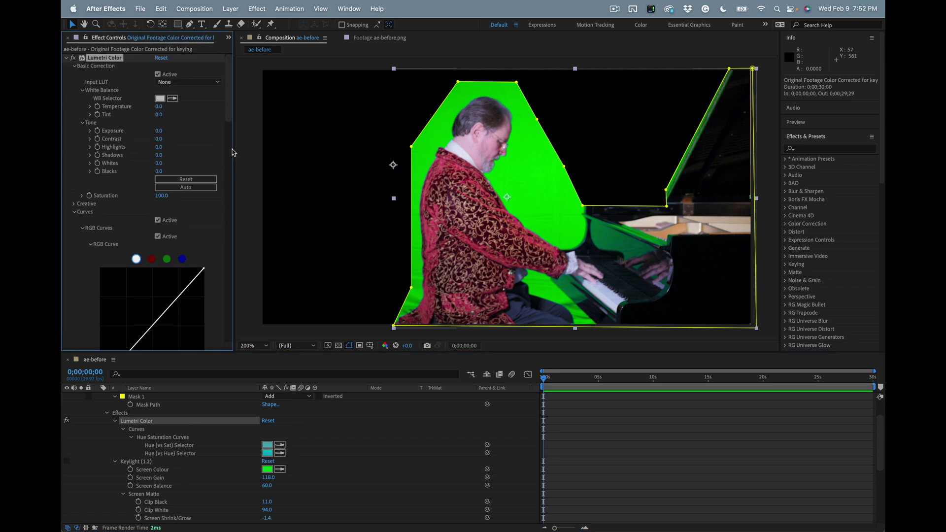
left_click_drag(231, 153, 262, 142)
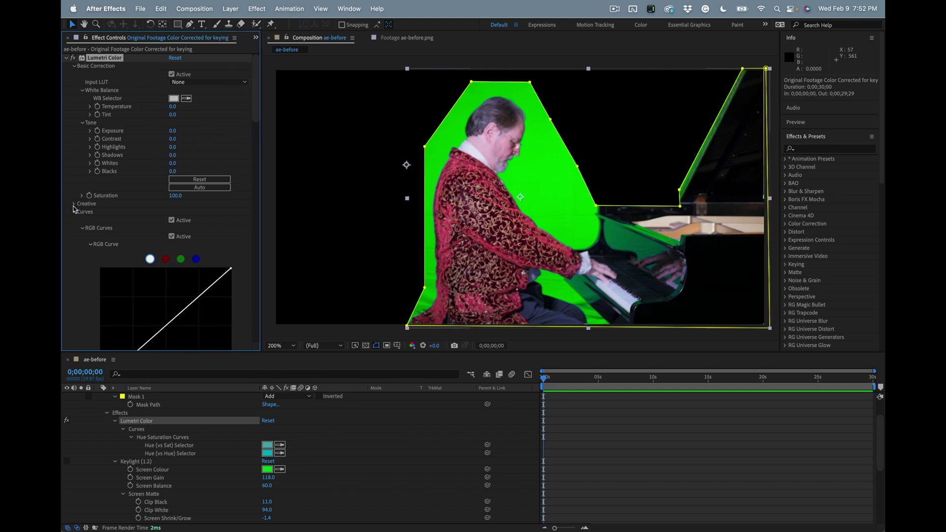
left_click(73, 67)
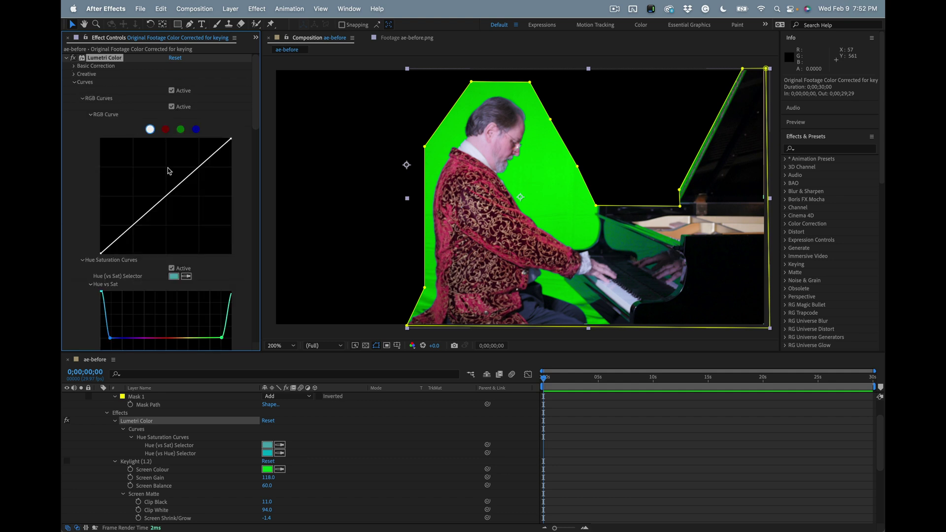
scroll(249, 230, "down", 5)
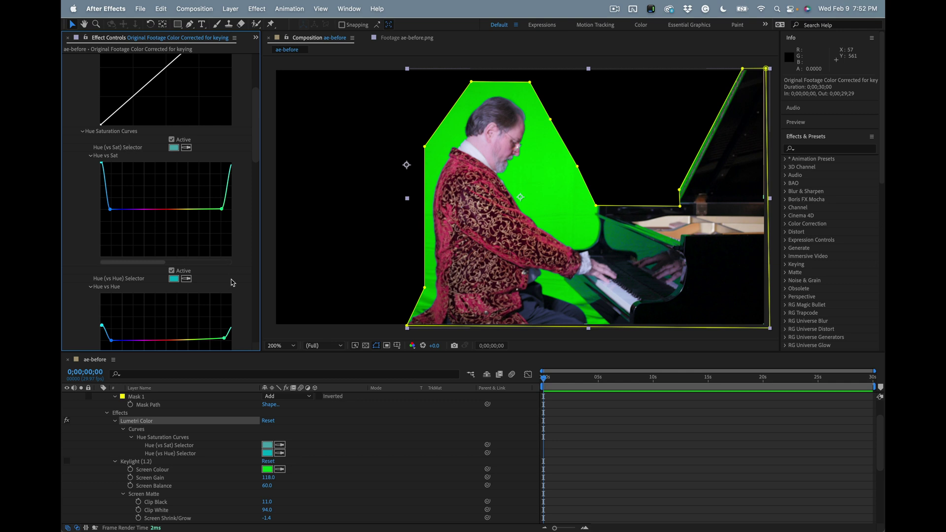
scroll(232, 282, "down", 2)
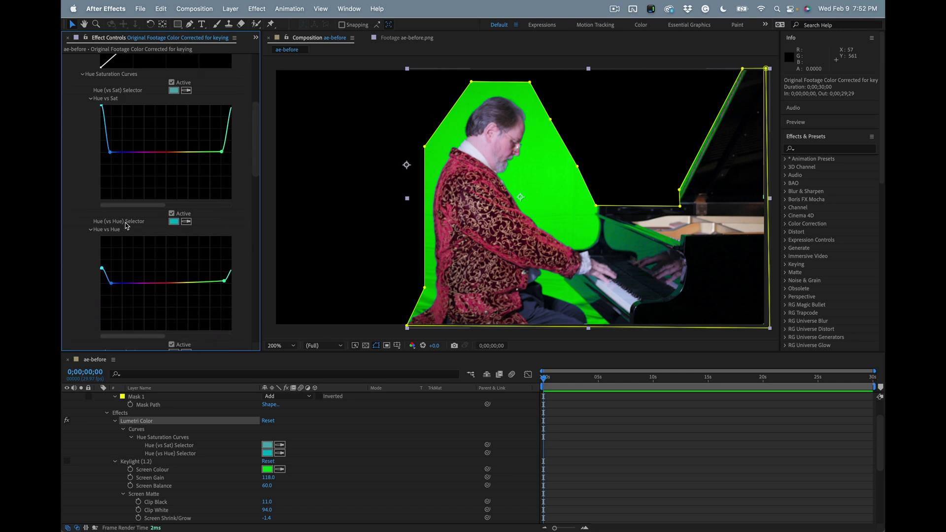
scroll(133, 235, "up", 2)
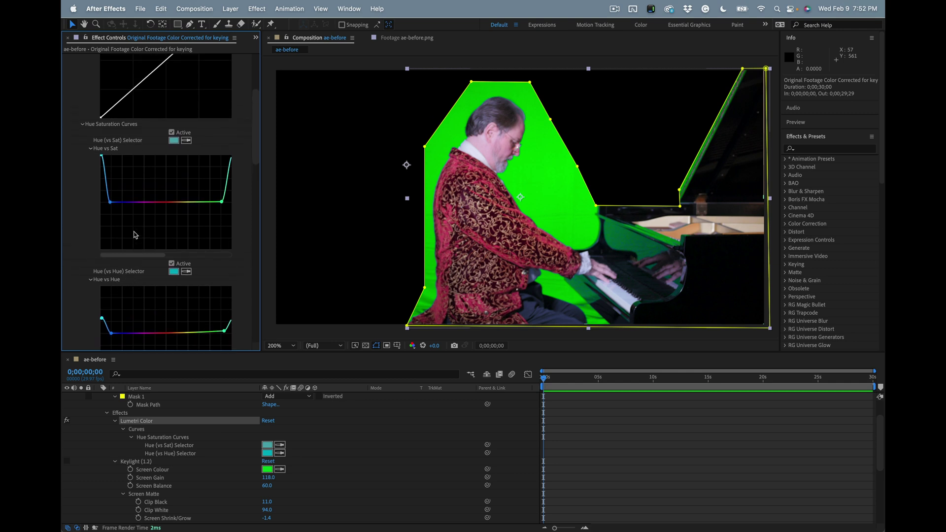
scroll(135, 235, "up", 1)
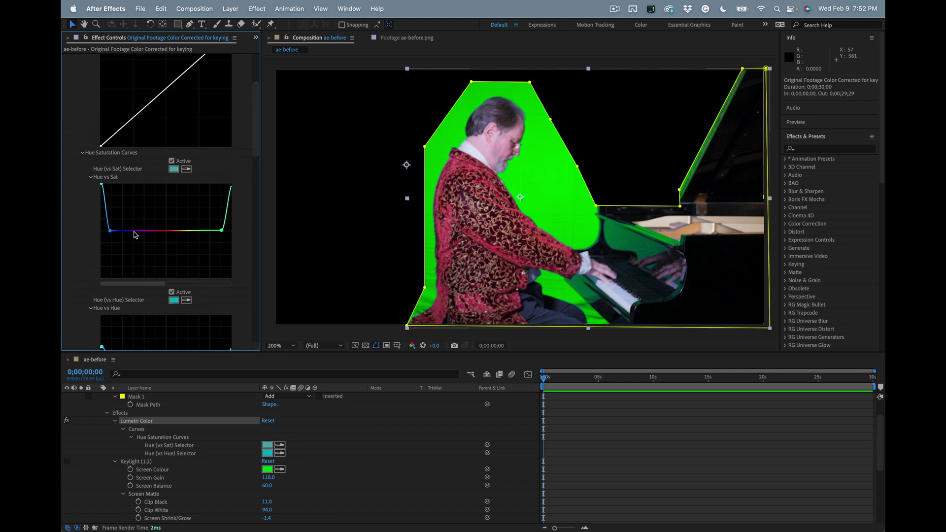
Flatten the Hue vs Sat and Hue vs Hue curves, turning the green backdrop teal.
double_click(182, 231)
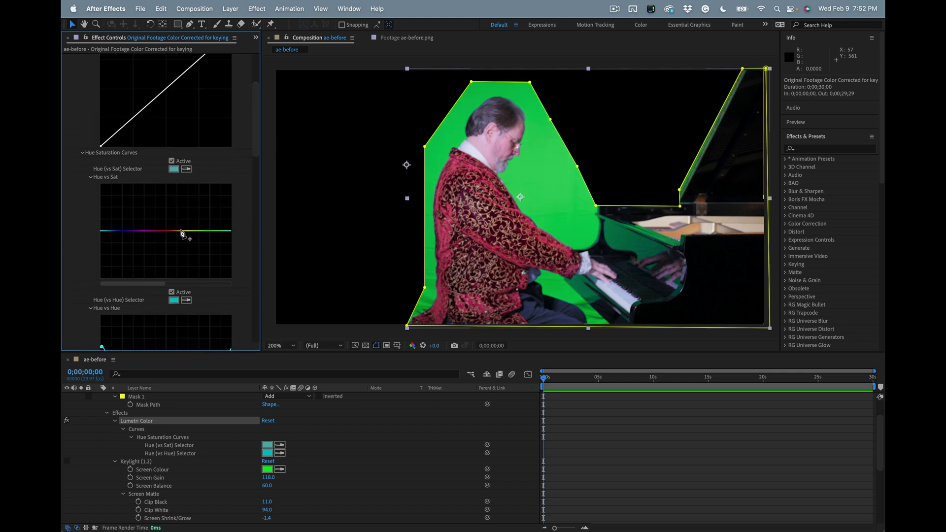
scroll(210, 266, "down", 2)
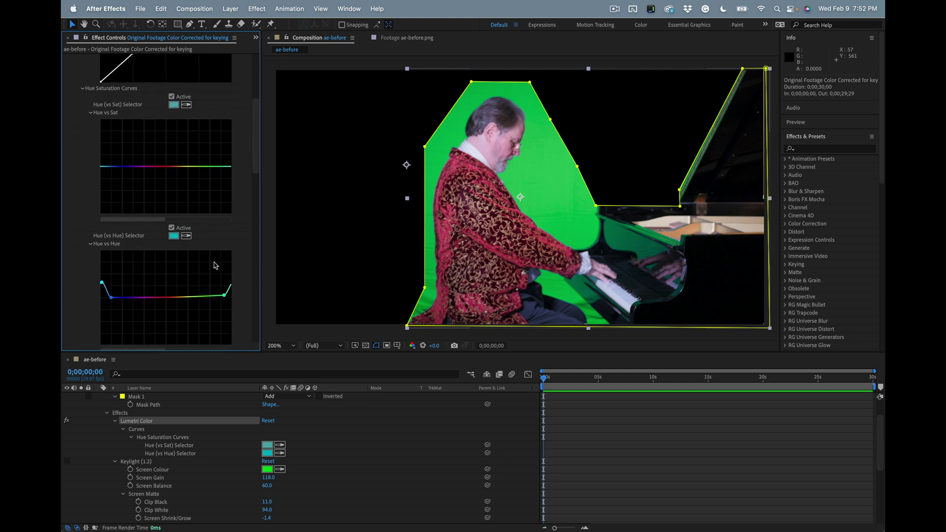
double_click(181, 296)
scroll(233, 231, "up", 1)
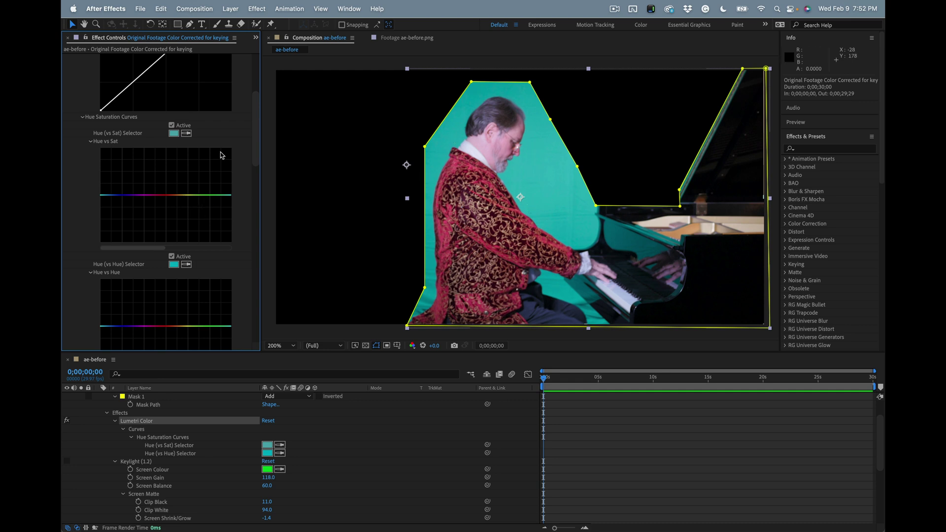
Sample the teal backdrop for the Hue vs Sat curve and raise its saturation.
left_click(186, 133)
left_click(542, 203)
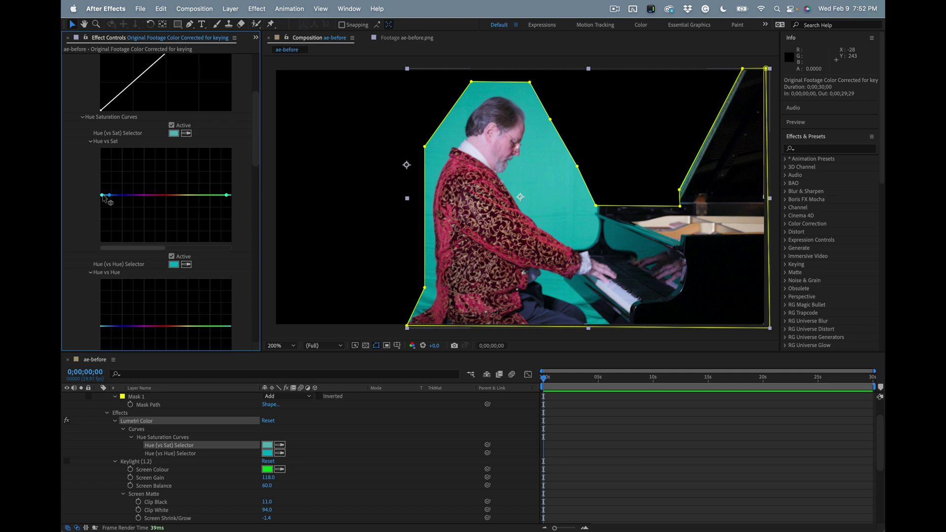
left_click_drag(103, 196, 101, 147)
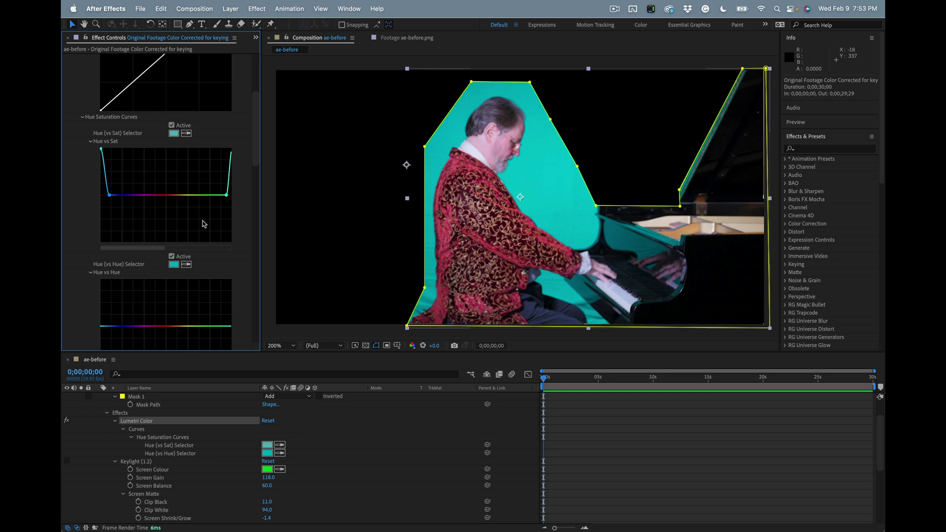
Sample the backdrop for Hue vs Hue, shift it back to green, then deselect the layer.
scroll(202, 250, "down", 4)
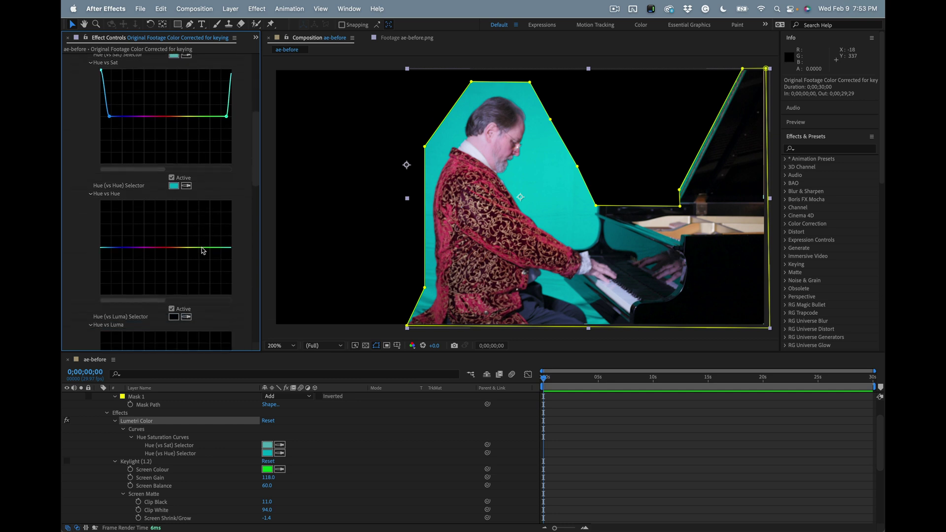
left_click(187, 186)
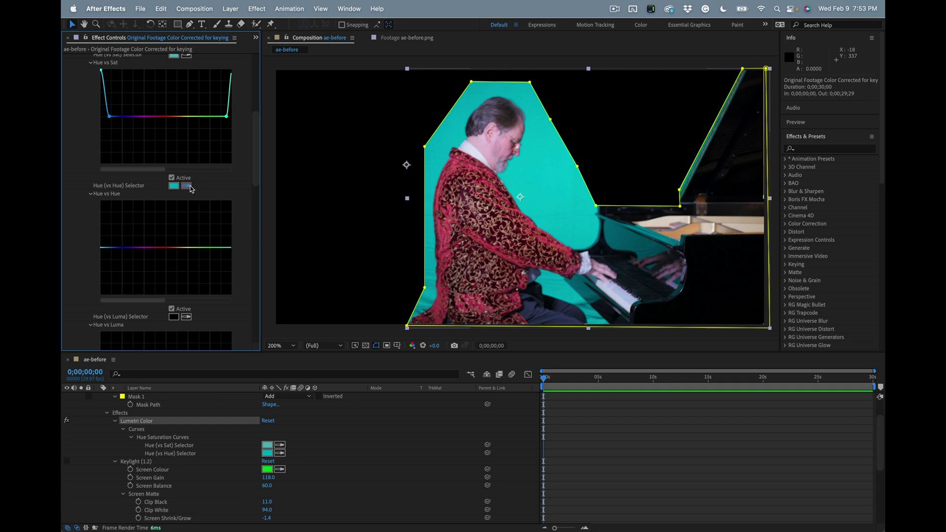
left_click(530, 181)
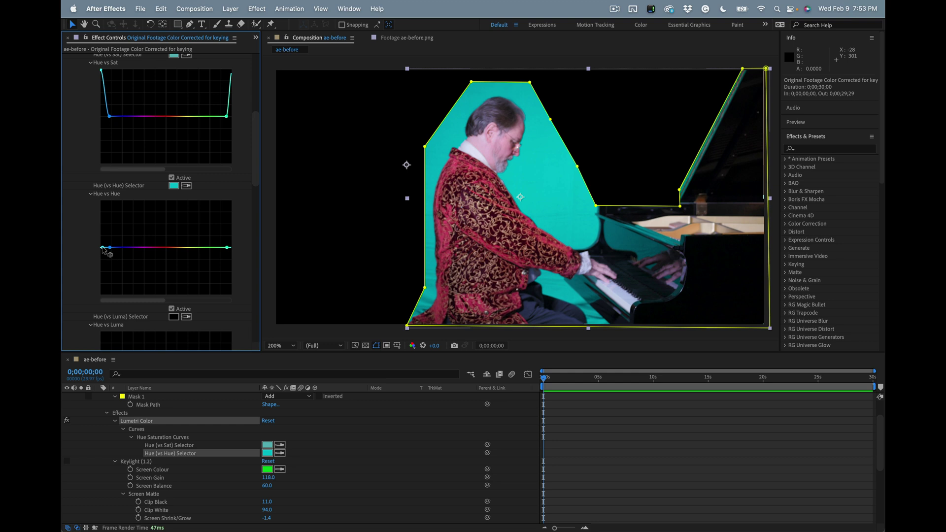
mouse_move(103, 249)
left_mouse_down()
mouse_move(110, 219)
mouse_move(109, 237)
left_mouse_up()
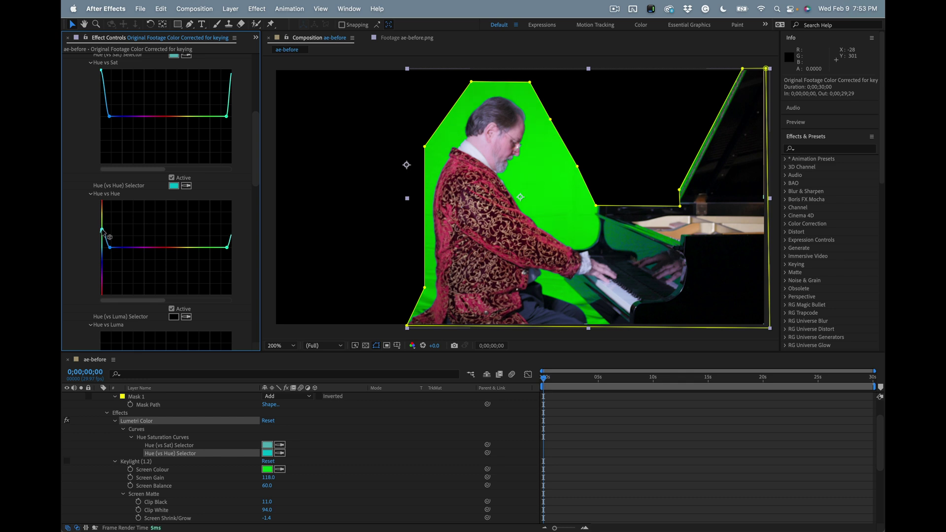
left_click(345, 207)
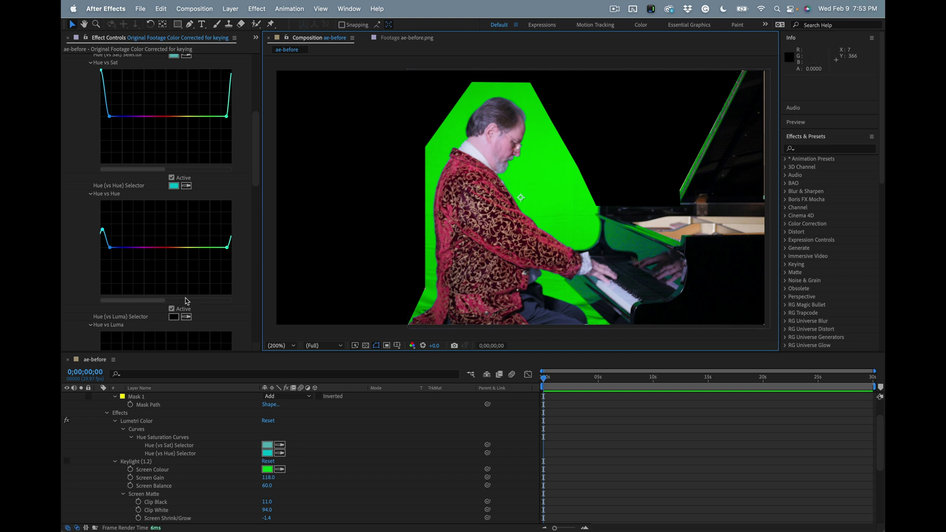
scroll(186, 300, "down", 10)
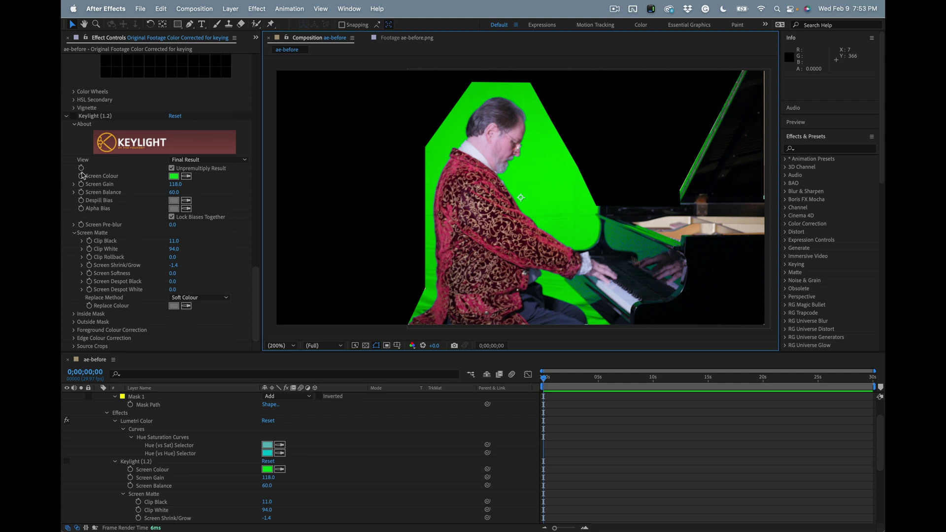
Re-enable Keylight (1.2) on the keying layer to key out the green screen.
left_click(73, 116)
scroll(148, 444, "down", 3)
left_click(142, 405)
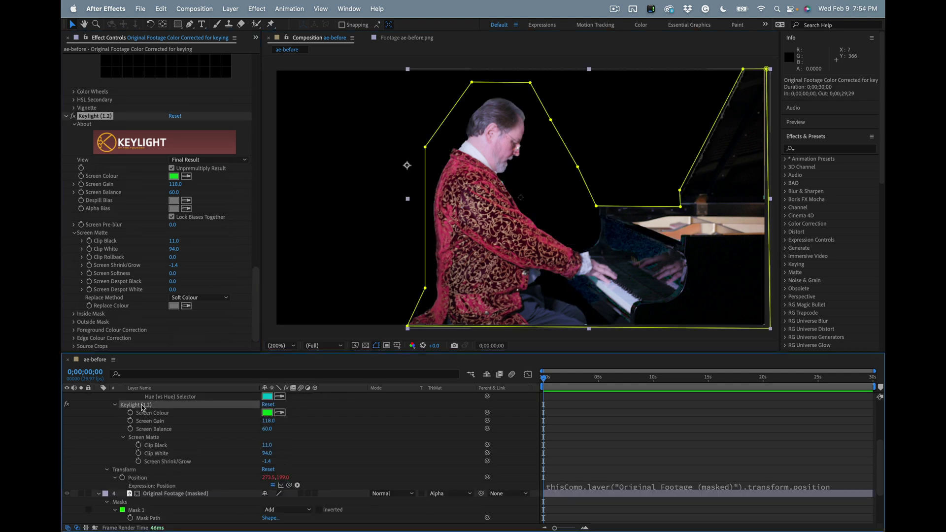
scroll(142, 407, "up", 3)
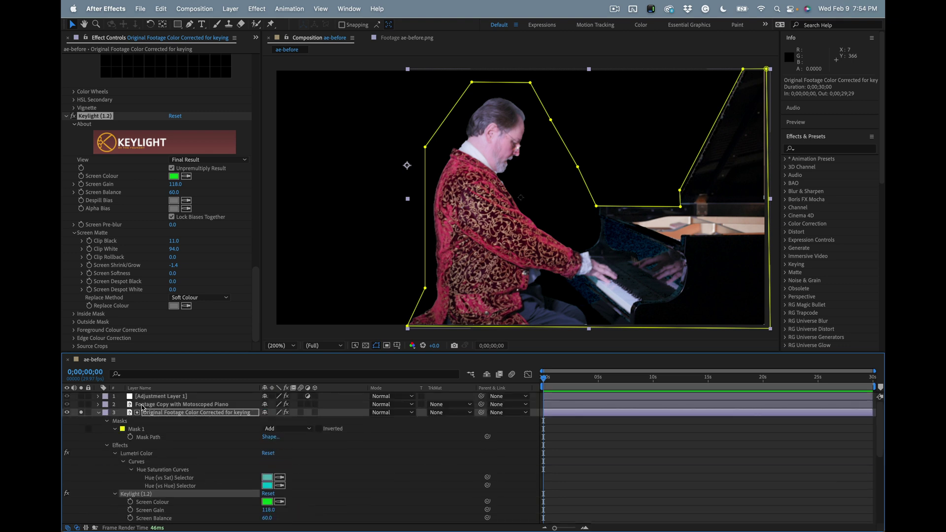
scroll(206, 452, "down", 5)
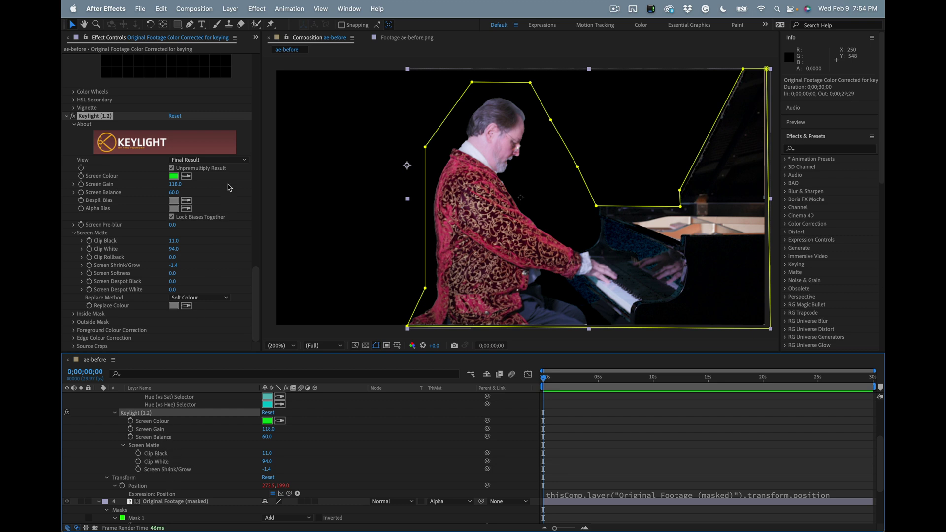
Check Keylight's Combined Matte view, then switch back to Final Result and collapse Keylight.
left_click(228, 162)
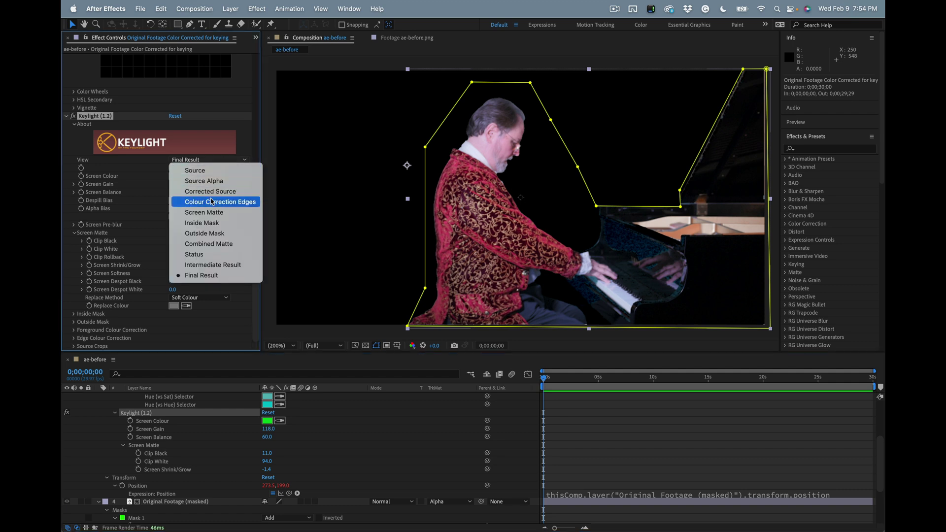
left_click(212, 245)
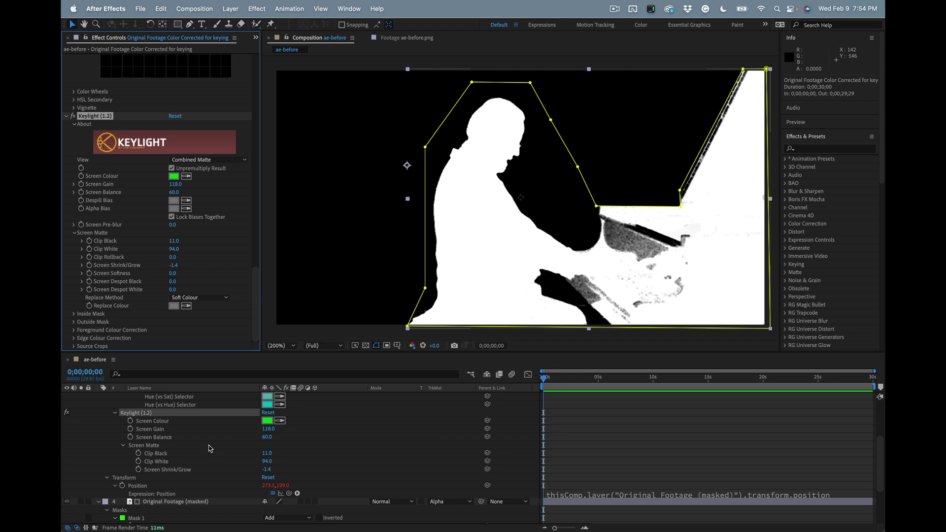
scroll(210, 448, "up", 3)
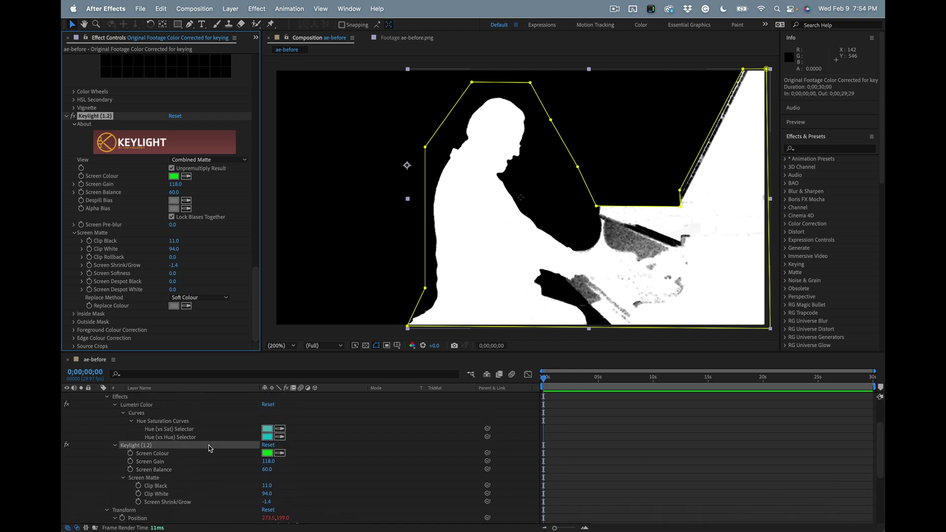
scroll(211, 448, "up", 3)
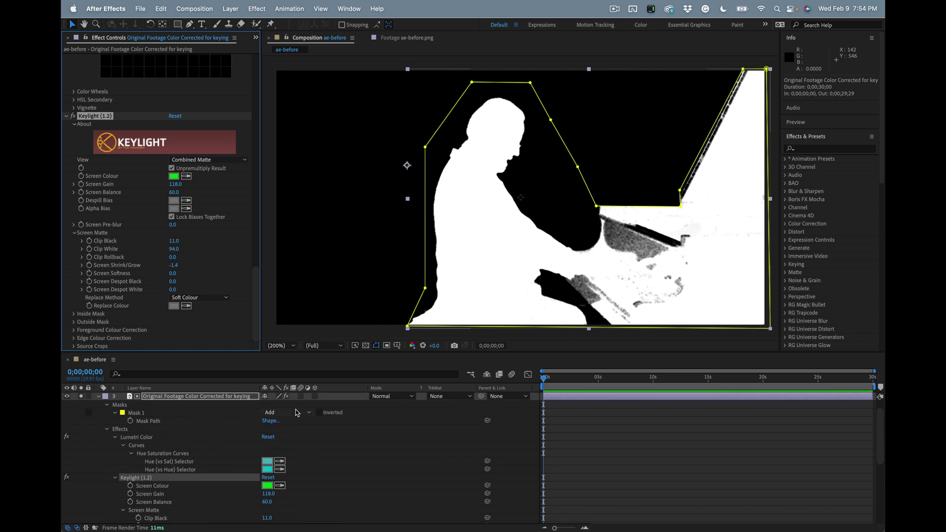
left_click(214, 160)
left_click(213, 273)
left_click(68, 116)
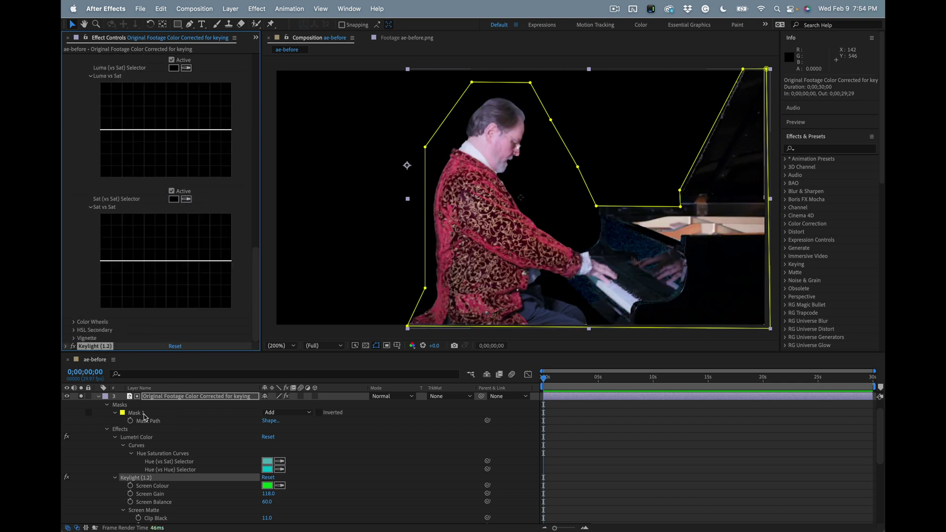
Collapse and unsolo layer 3, solo layer 4 and keep its Alpha Matte track matte.
left_click(100, 397)
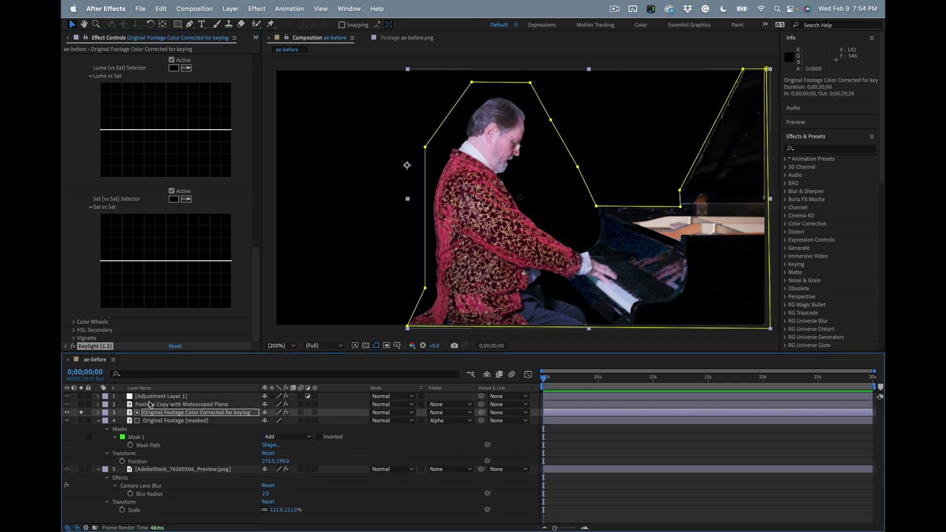
left_click(197, 421)
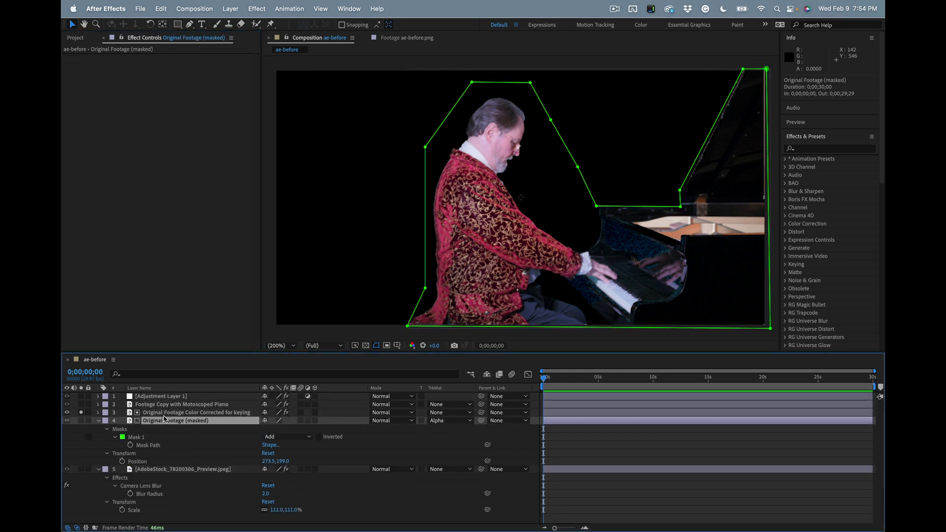
left_click(81, 413)
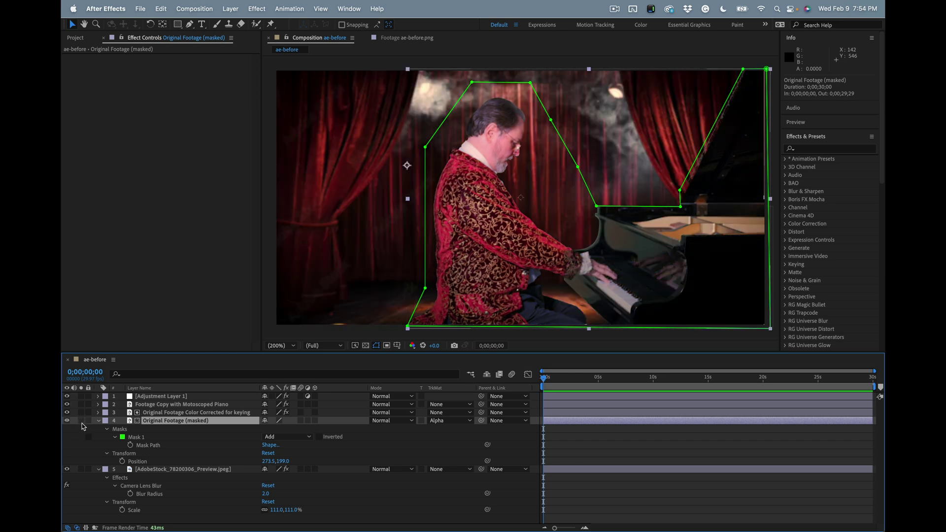
left_click(81, 420)
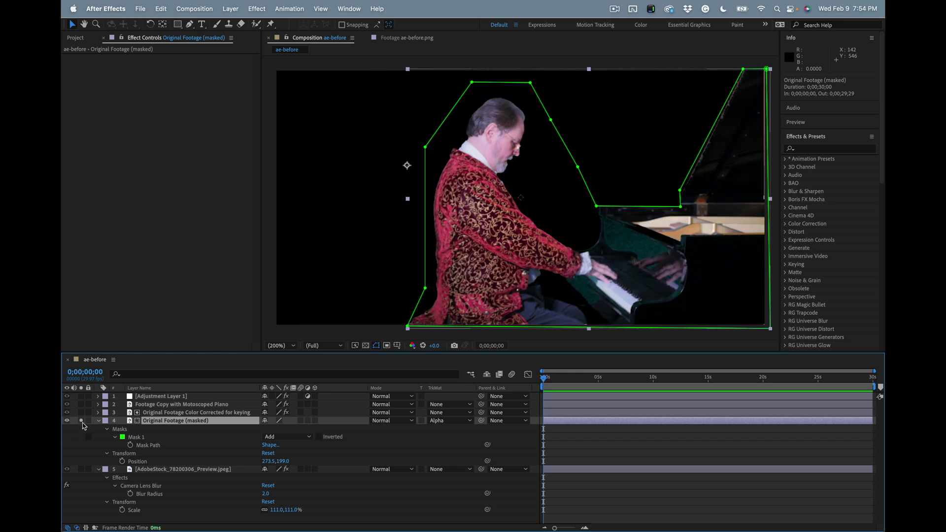
left_click(446, 423)
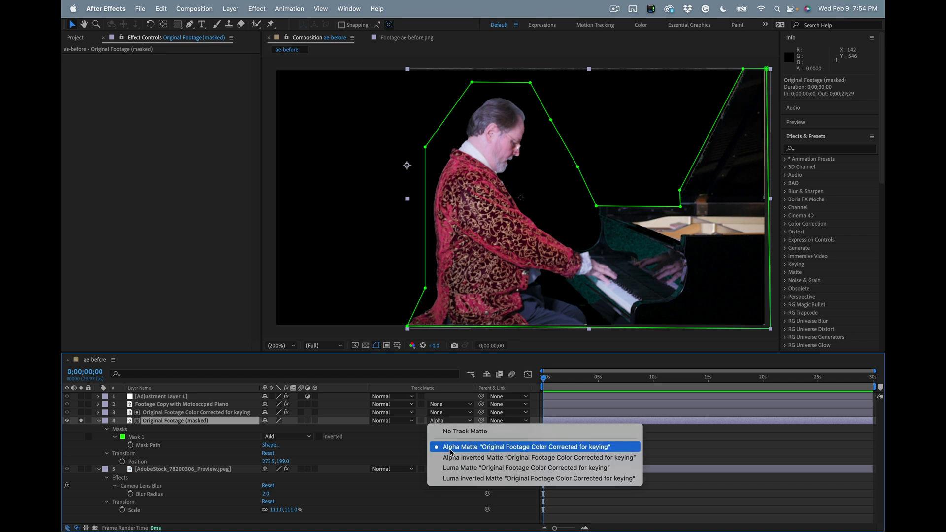
left_click(454, 447)
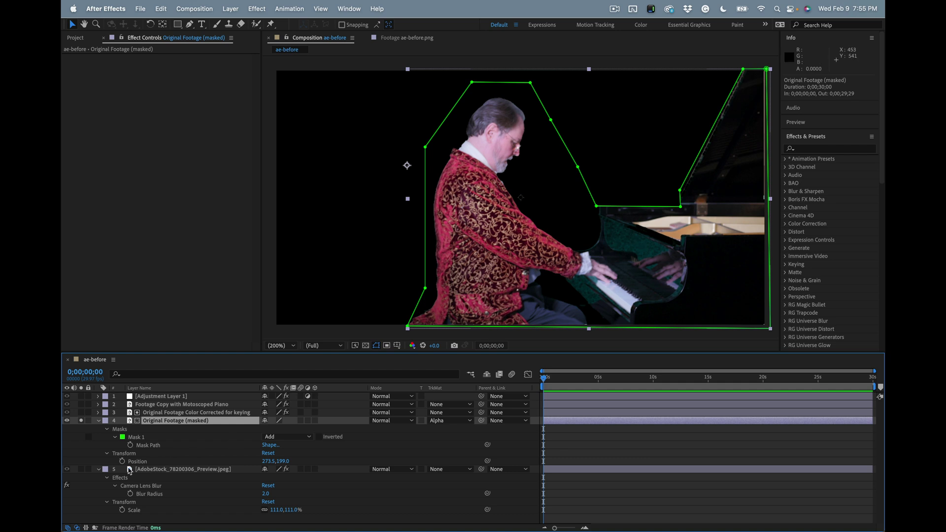
Restore the transparency checkerboard, unsolo layer 4 and select the Footage Copy with Motoscoped Piano layer.
left_click(366, 346)
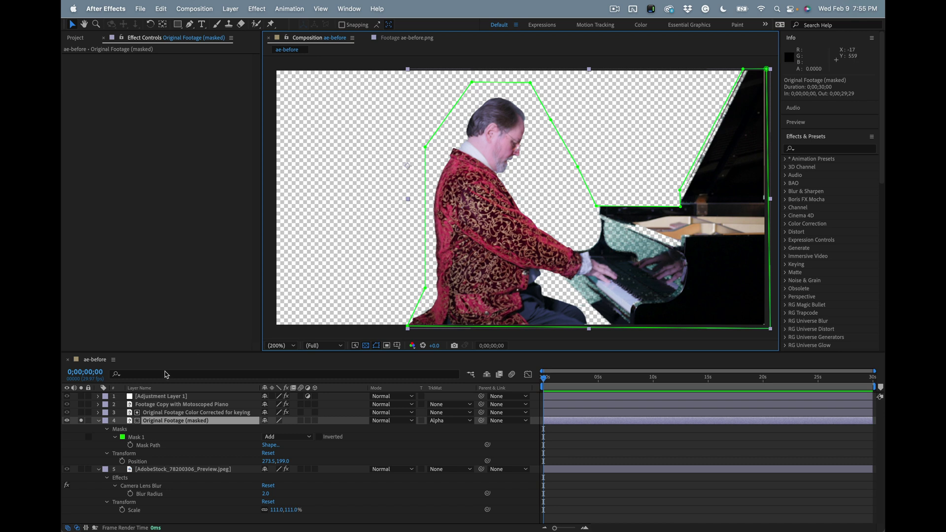
left_click(81, 421)
left_click(81, 421)
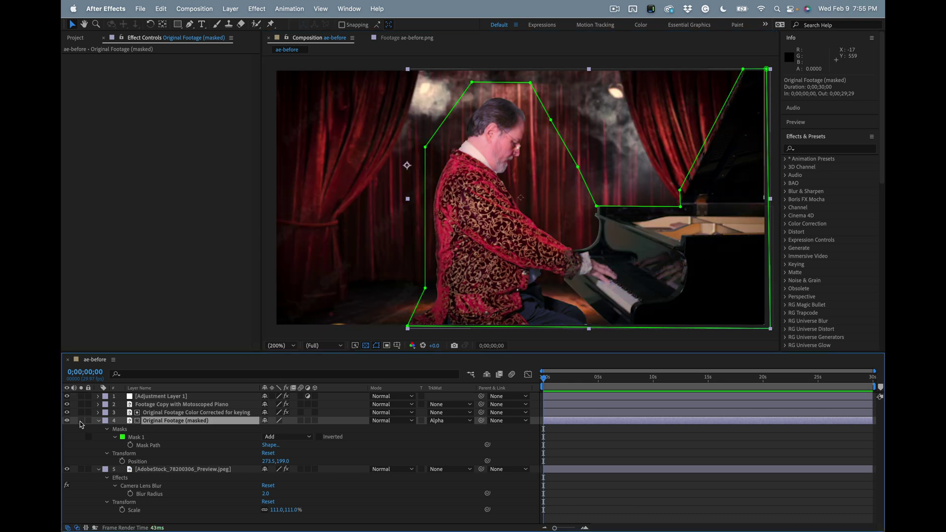
left_click(172, 406)
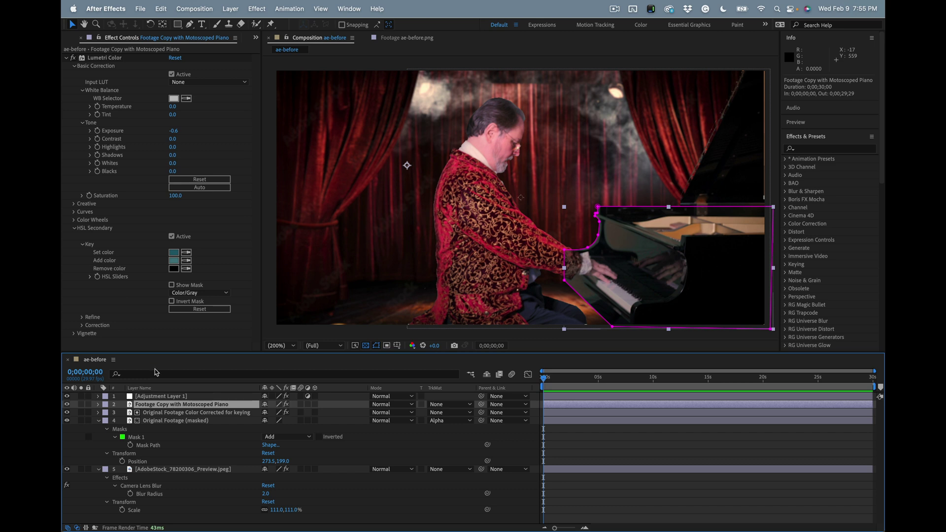
Solo layer 2, the motoscoped piano copy, and collapse its Masks to reach its Lumetri properties.
key("u")
key("u")
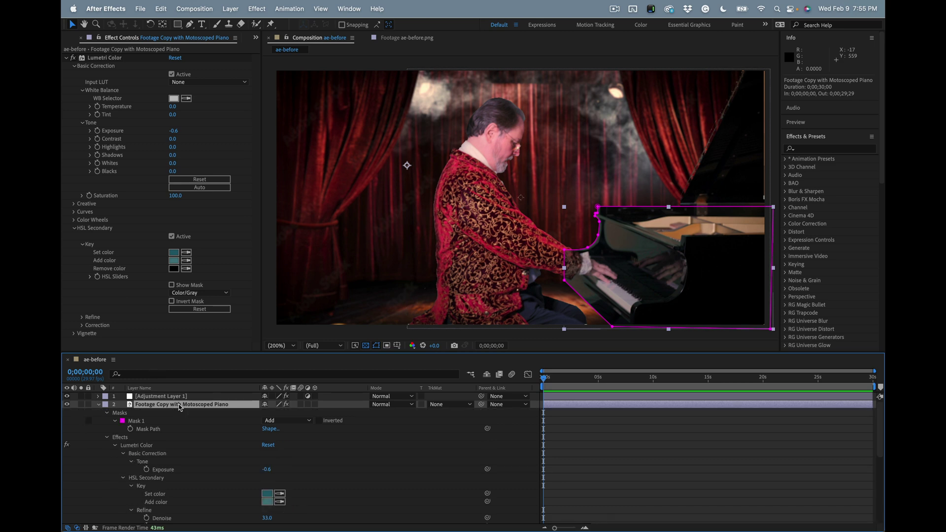
scroll(201, 435, "down", 1)
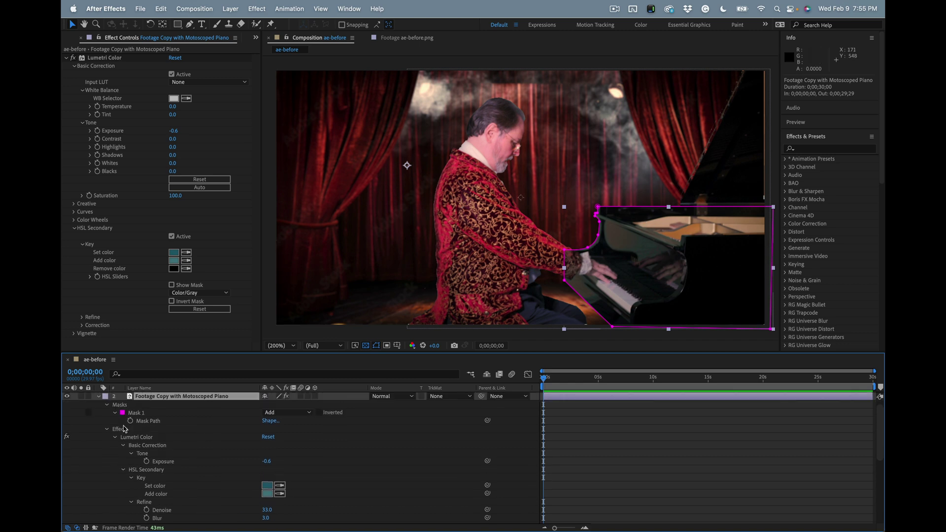
scroll(125, 428, "up", 1)
left_click(81, 405)
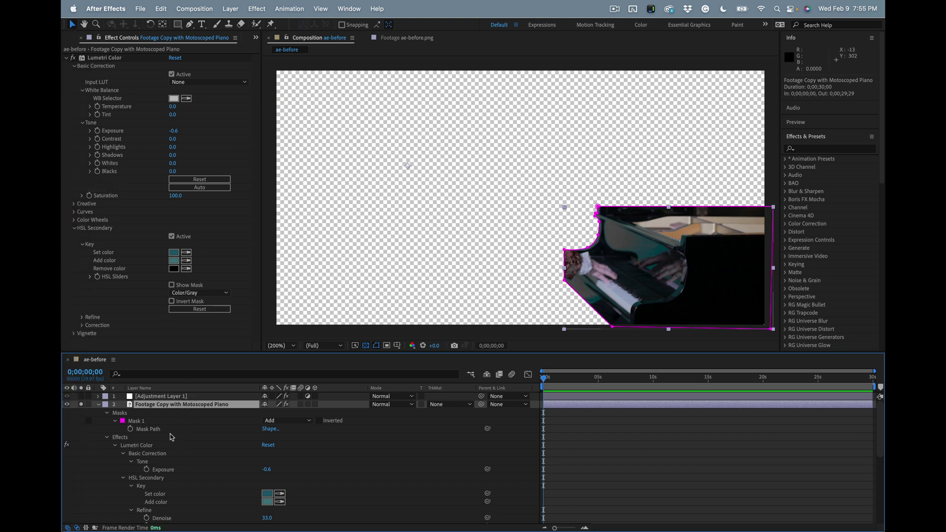
left_click(107, 413)
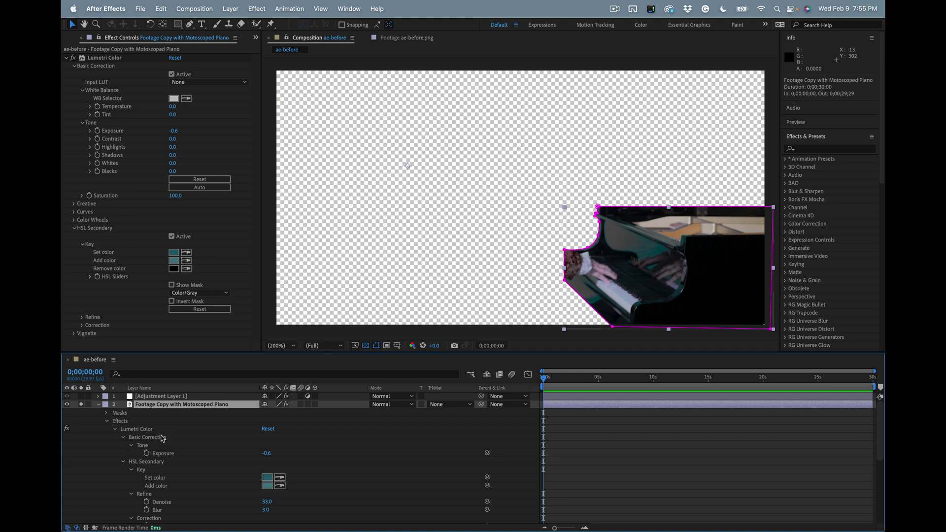
scroll(167, 433, "down", 5)
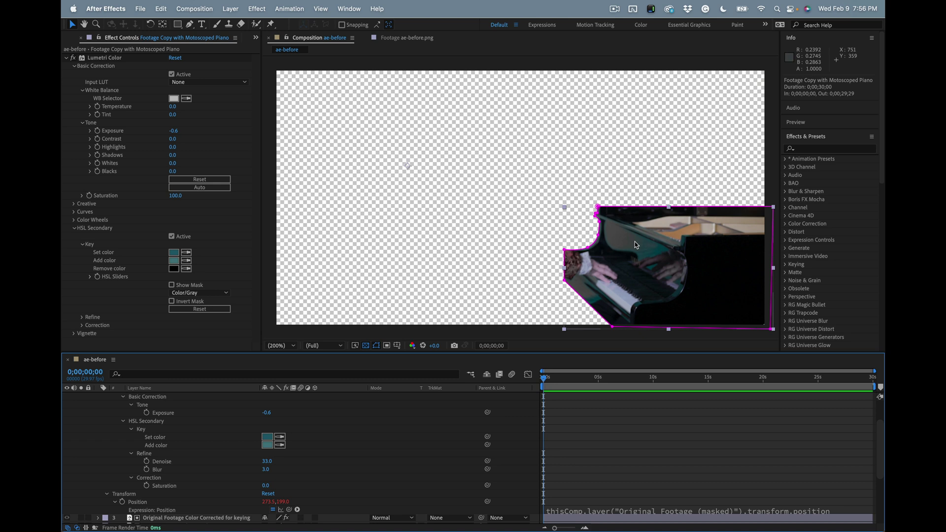
Reset the piano layer's Lumetri Color and briefly preview the HSL Secondary mask.
right_click(196, 449)
left_click(185, 441)
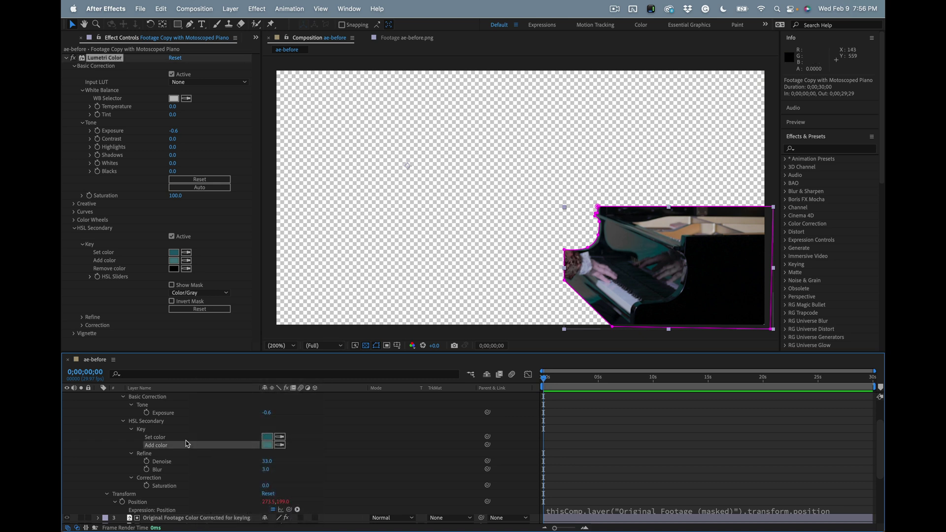
left_click(173, 58)
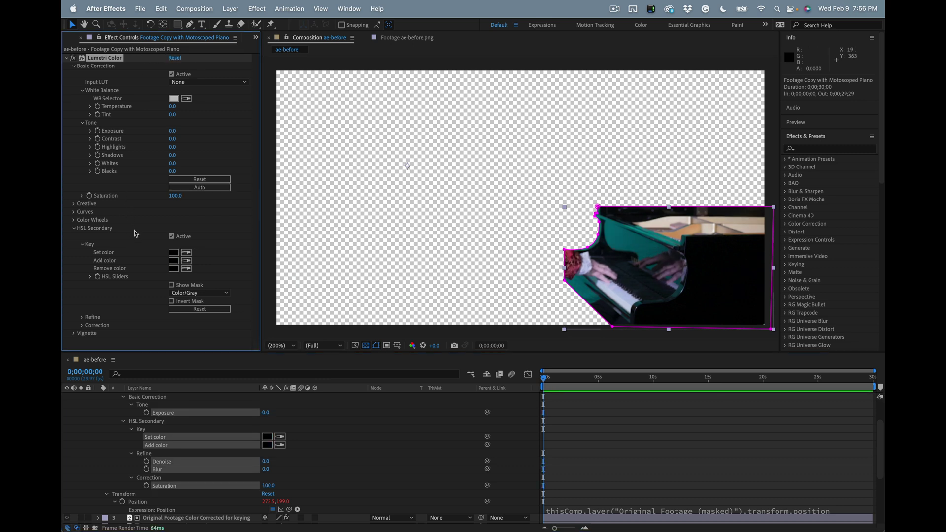
left_click(74, 229)
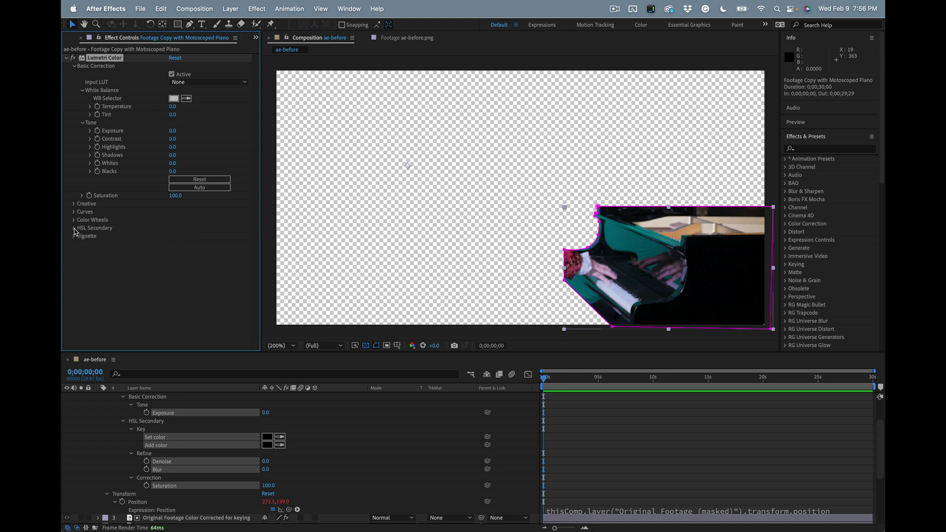
left_click(74, 229)
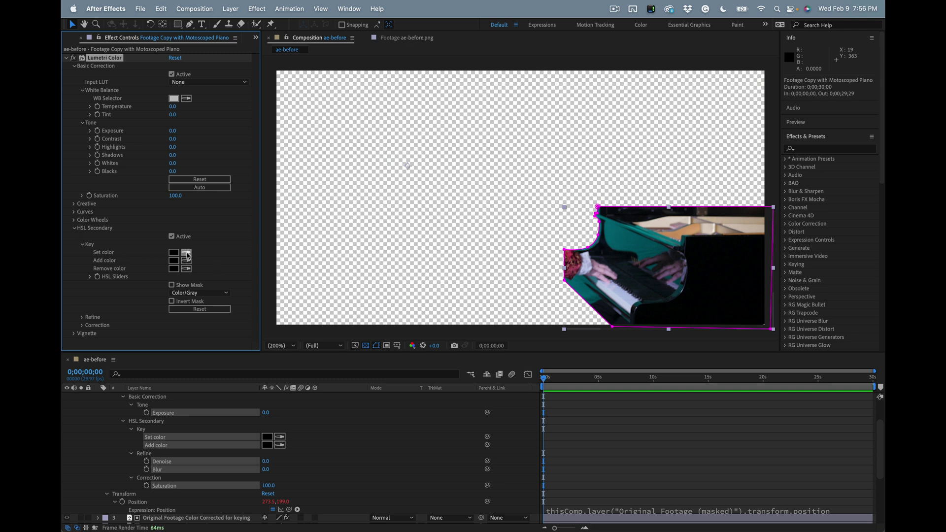
left_click(172, 285)
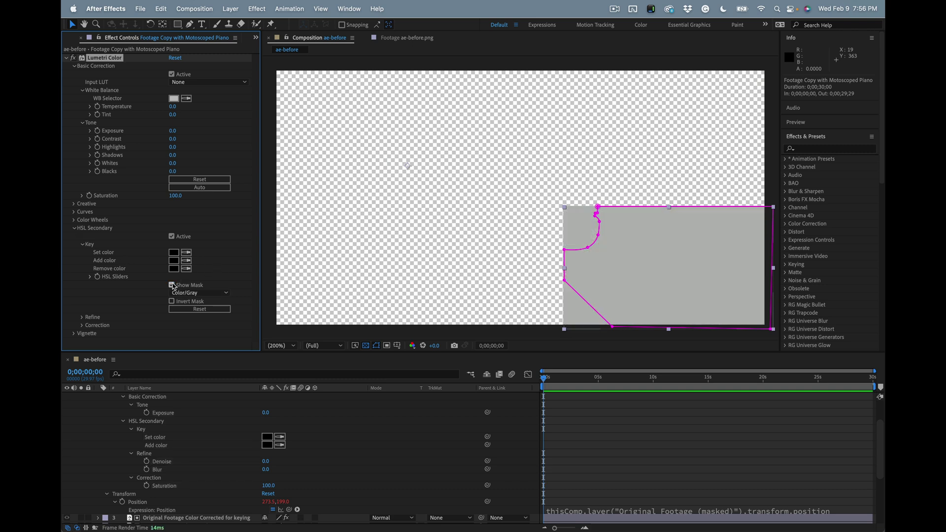
left_click(172, 285)
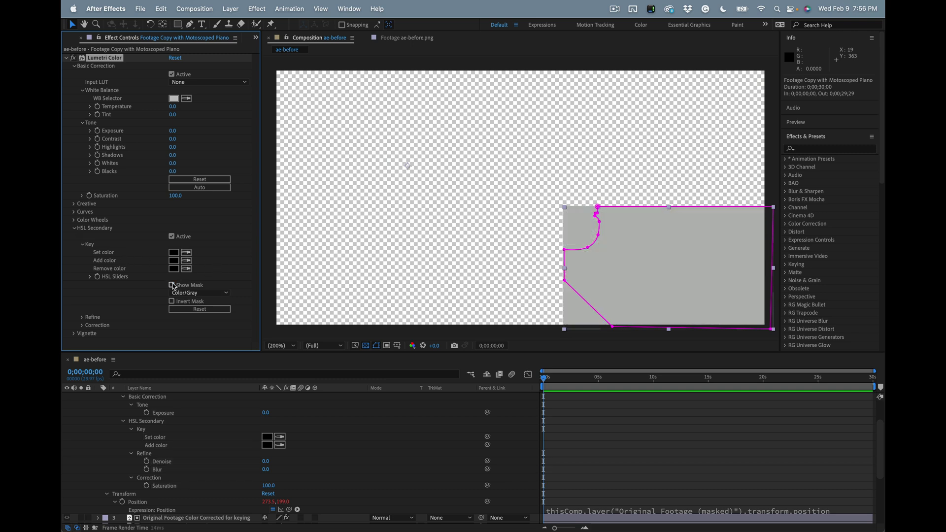
Key two teal reflection shades with the Set color and Add color eyedroppers, showing the mask.
left_click(186, 252)
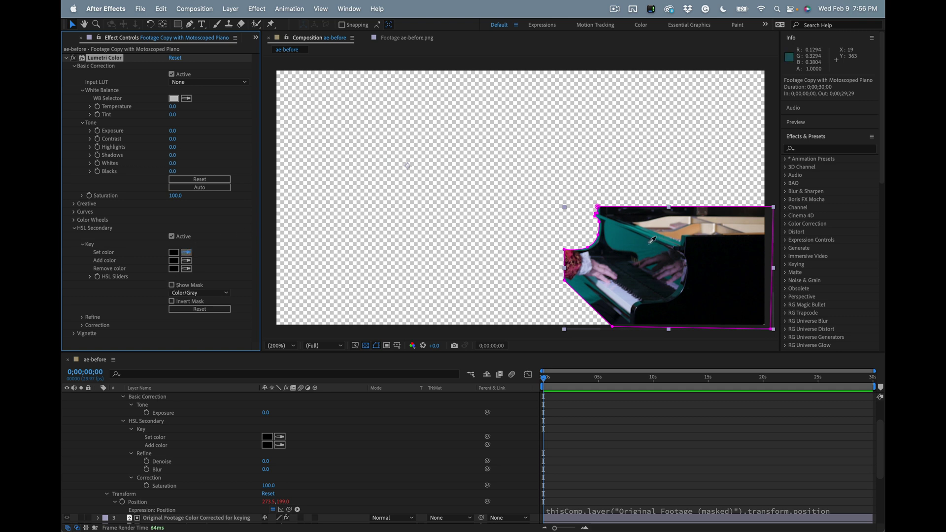
left_click(649, 245)
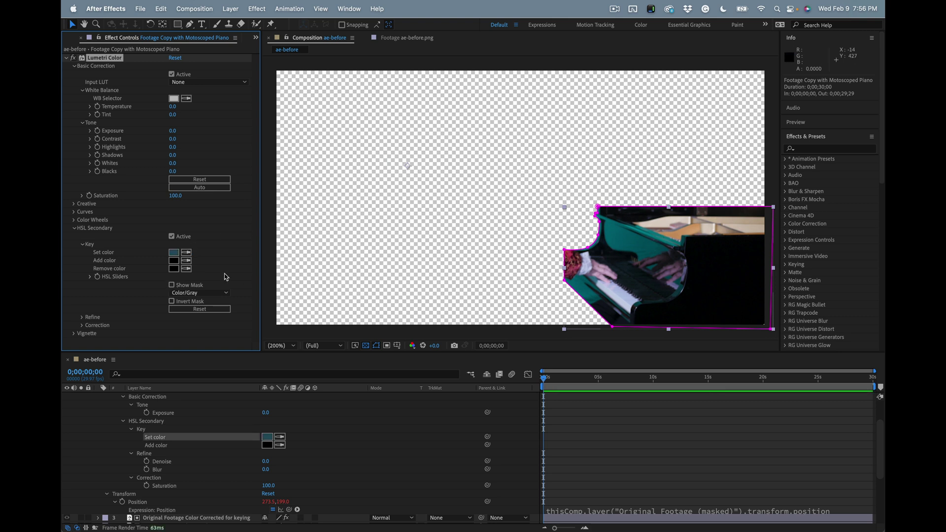
left_click(186, 261)
left_click(659, 234)
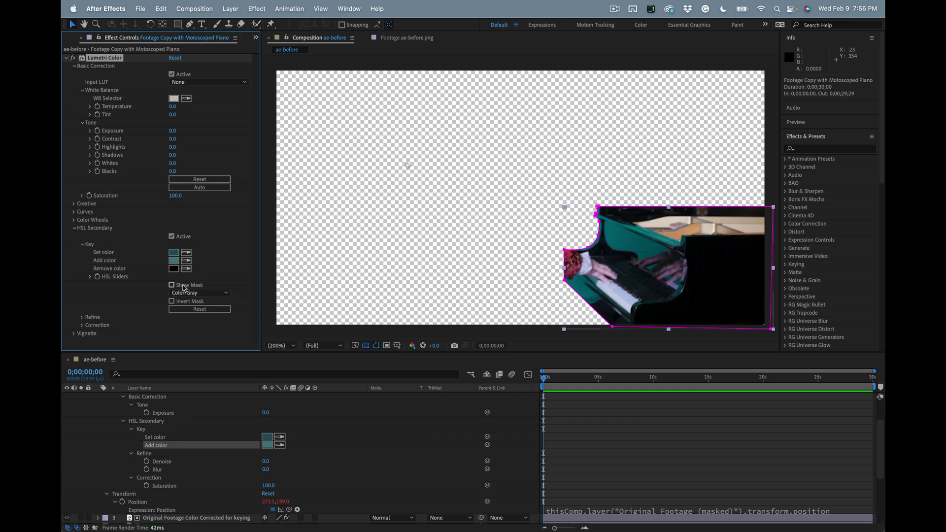
left_click(172, 285)
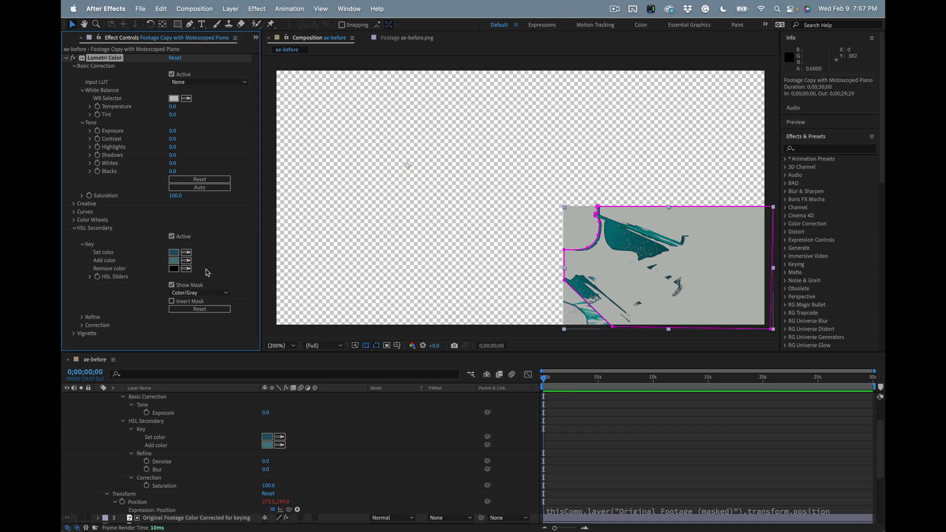
left_click(81, 317)
Widen the HSL key's hue range and adjust its saturation range.
left_click(82, 342)
scroll(81, 345, "down", 3)
left_click(90, 149)
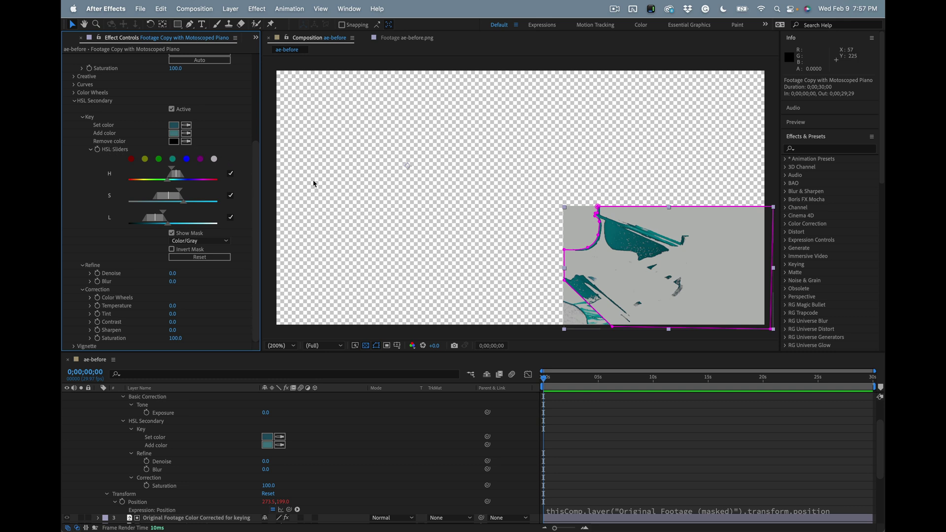
left_click_drag(619, 241, 253, 226)
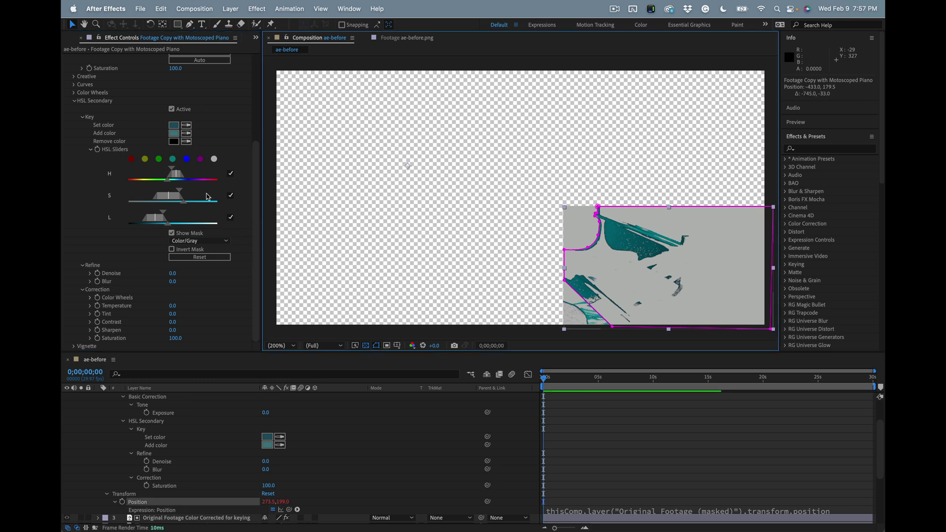
left_click(169, 185)
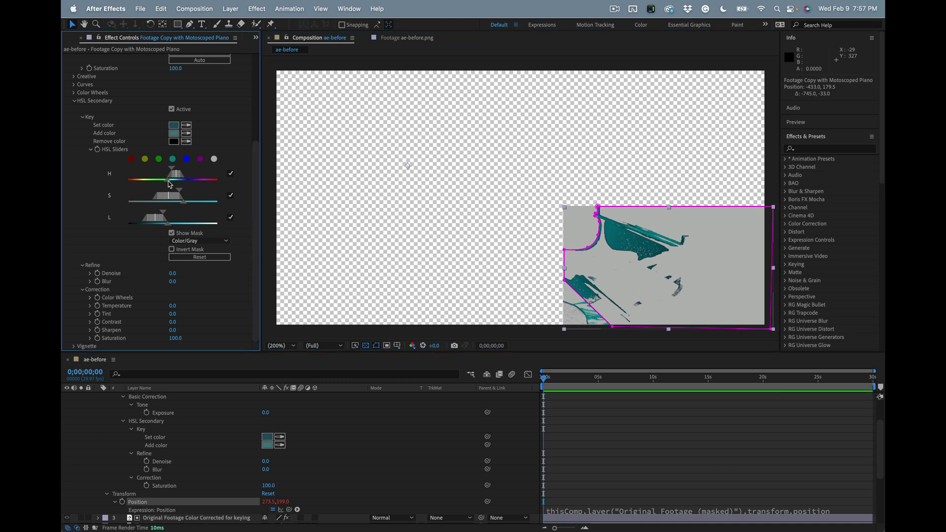
left_click_drag(168, 184, 167, 172)
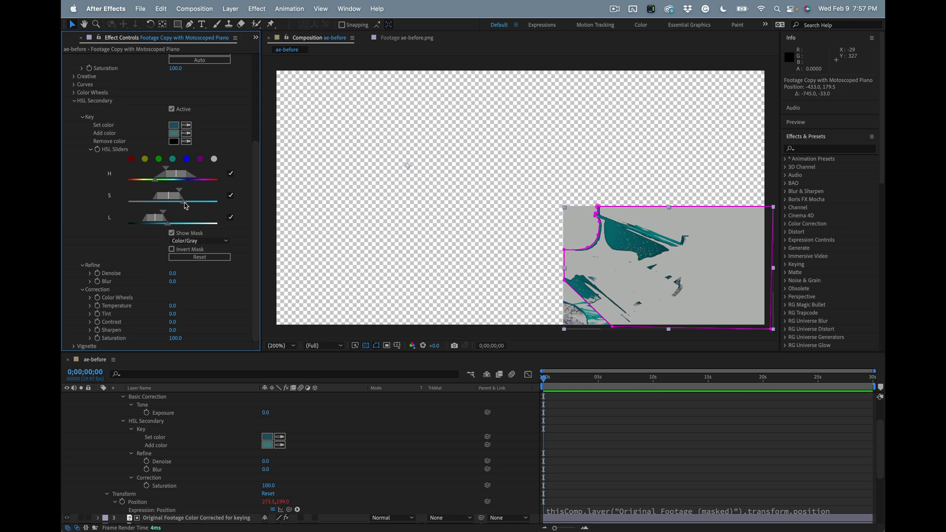
mouse_move(186, 206)
left_mouse_down()
mouse_move(202, 206)
mouse_move(184, 194)
left_mouse_up()
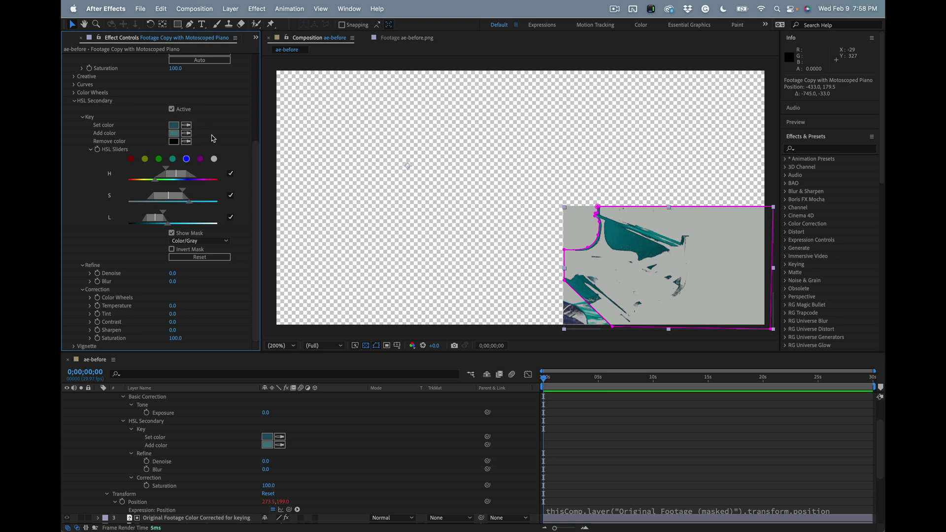
Refine the key's saturation range, comparing the mask preview against the real footage.
left_click(172, 232)
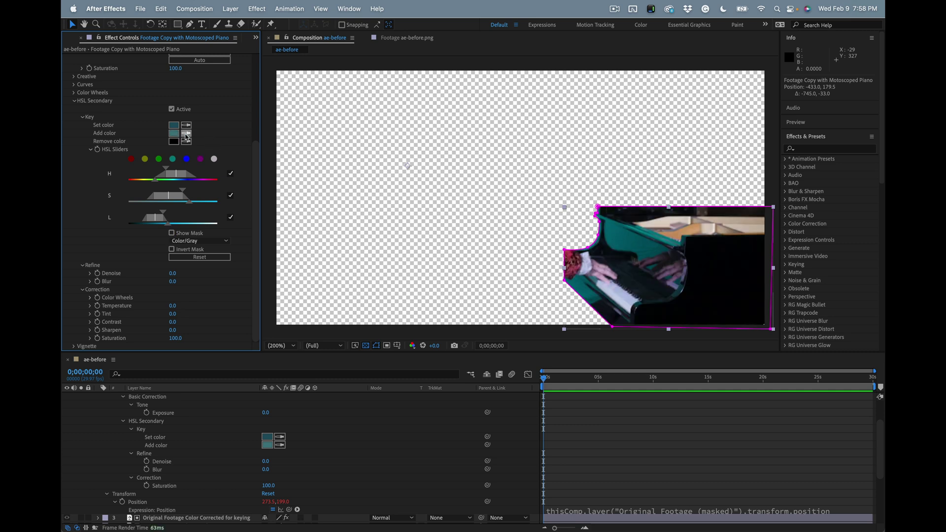
key("cmd+z")
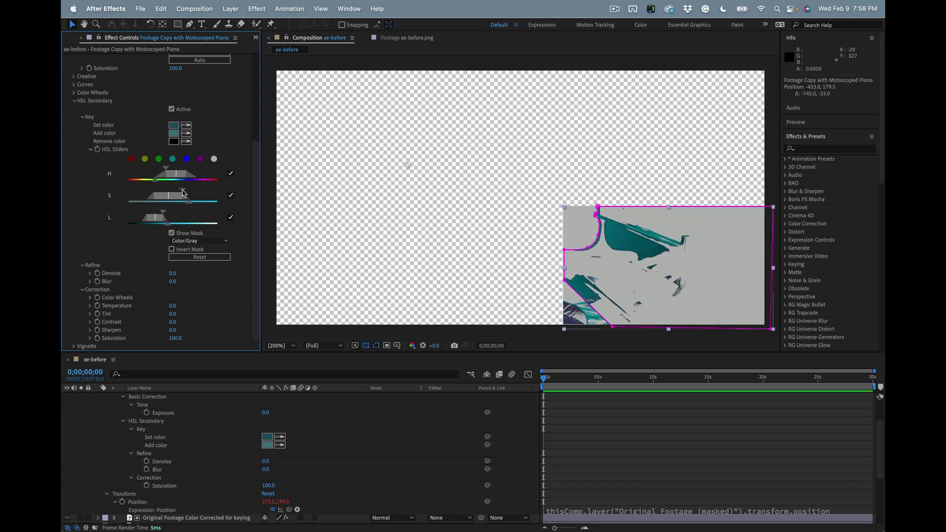
left_click_drag(181, 193, 187, 226)
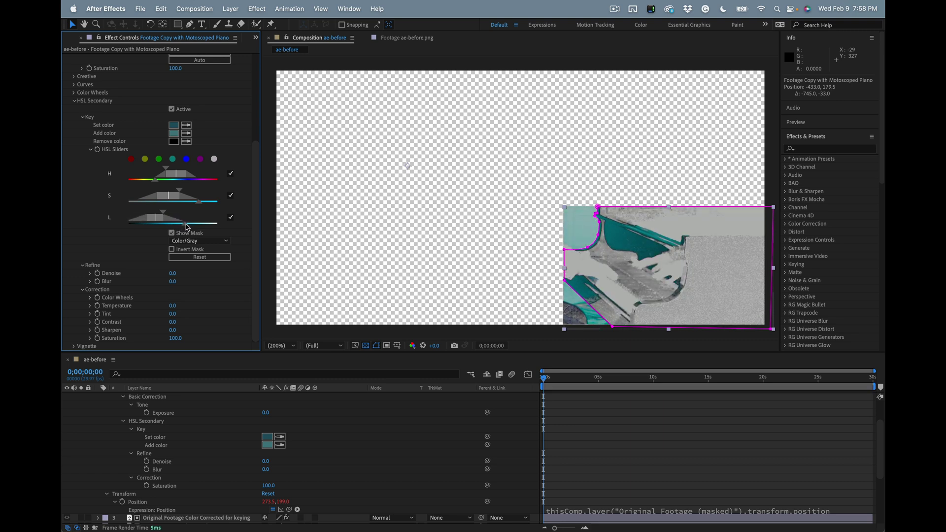
left_click(171, 233)
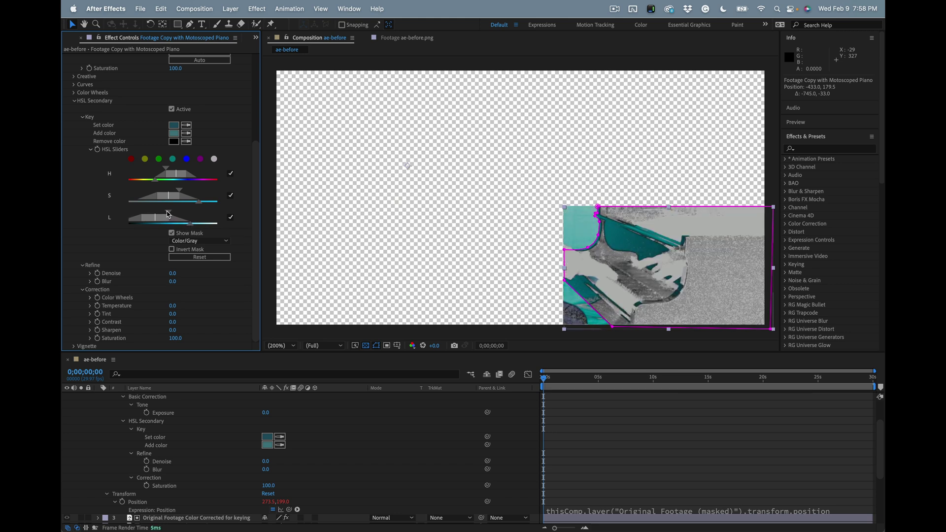
left_click(172, 233)
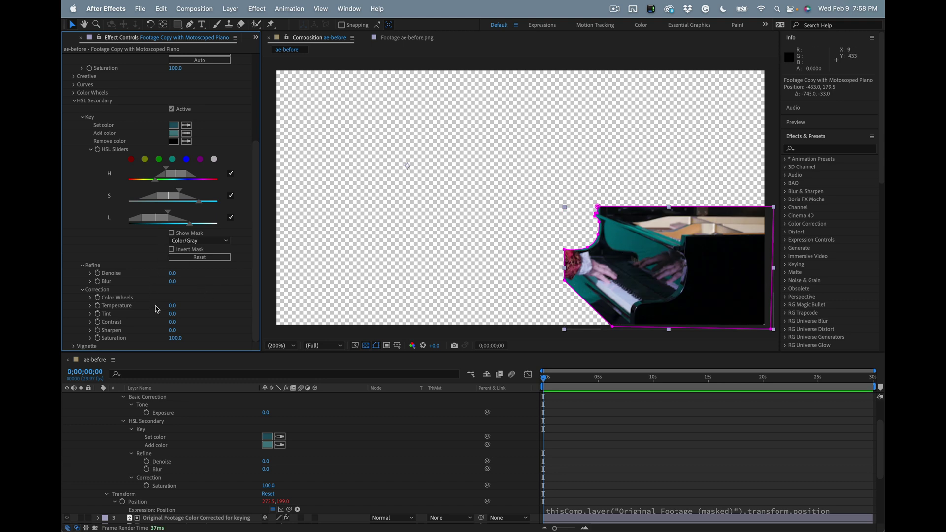
Lower the Correction Saturation to drain the colour from the keyed teal reflections.
left_click_drag(173, 338, 61, 345)
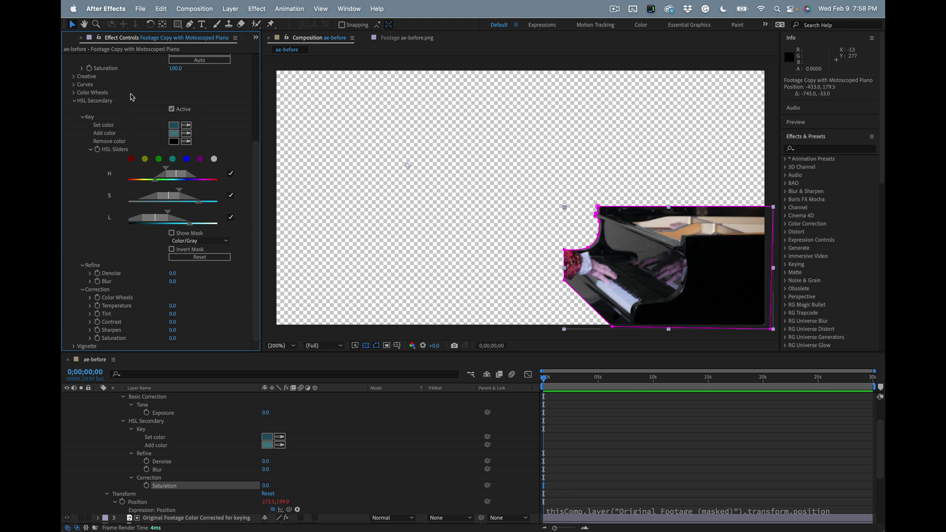
scroll(132, 97, "up", 8)
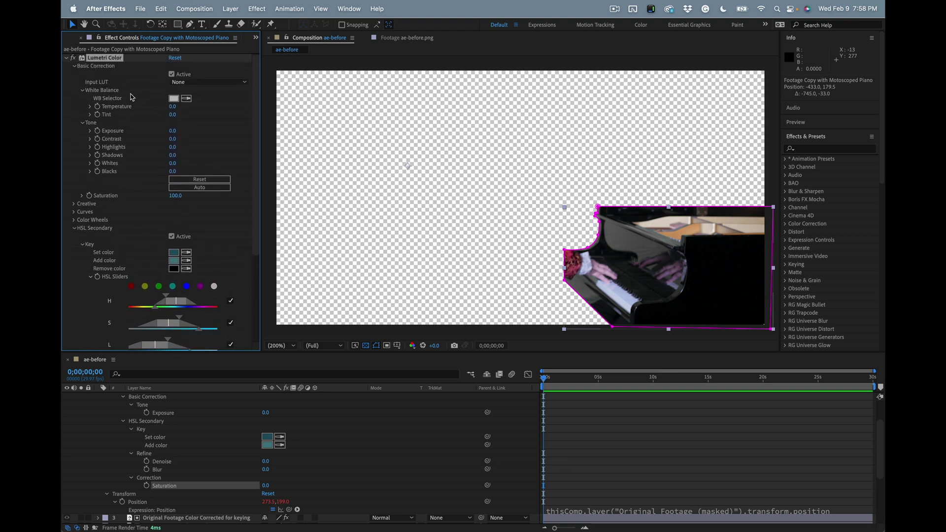
scroll(132, 97, "down", 9)
scroll(132, 97, "up", 9)
Unsolo layer 2, hide Adjustment Layer 1's grade, then reselect the motoscoped piano layer.
left_click(67, 58)
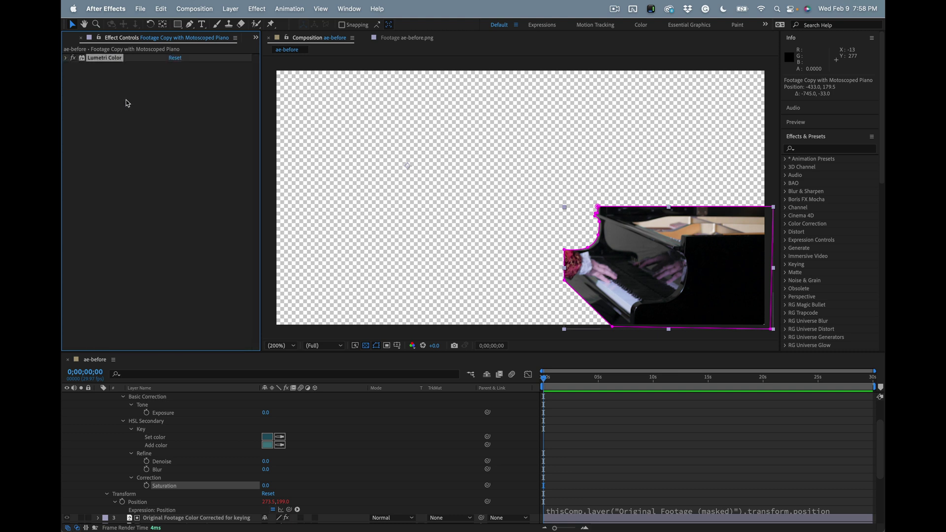
scroll(95, 432, "up", 3)
left_click(82, 405)
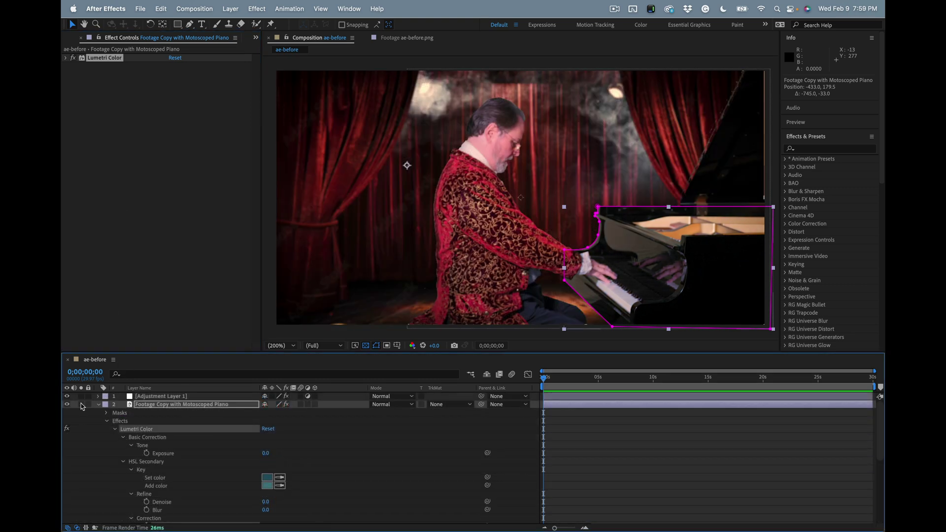
left_click(402, 445)
left_click(168, 397)
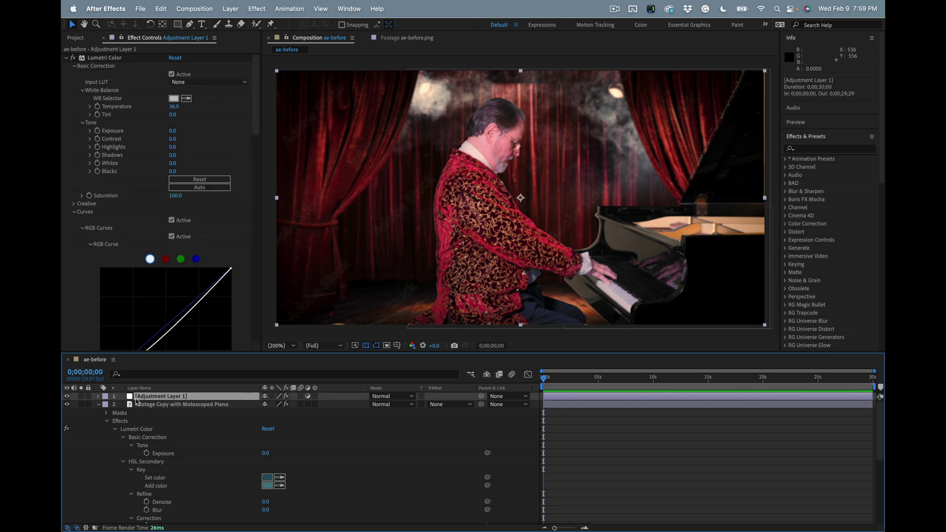
left_click(68, 397)
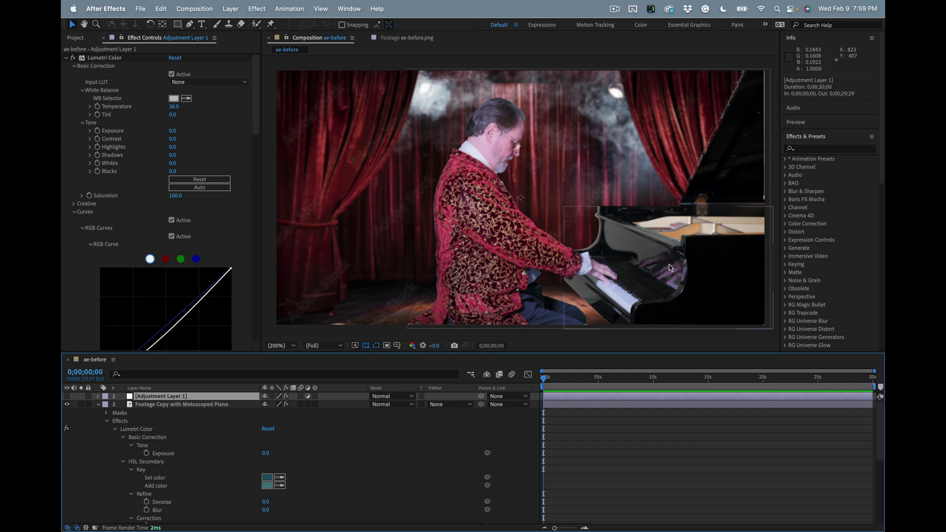
left_click(171, 406)
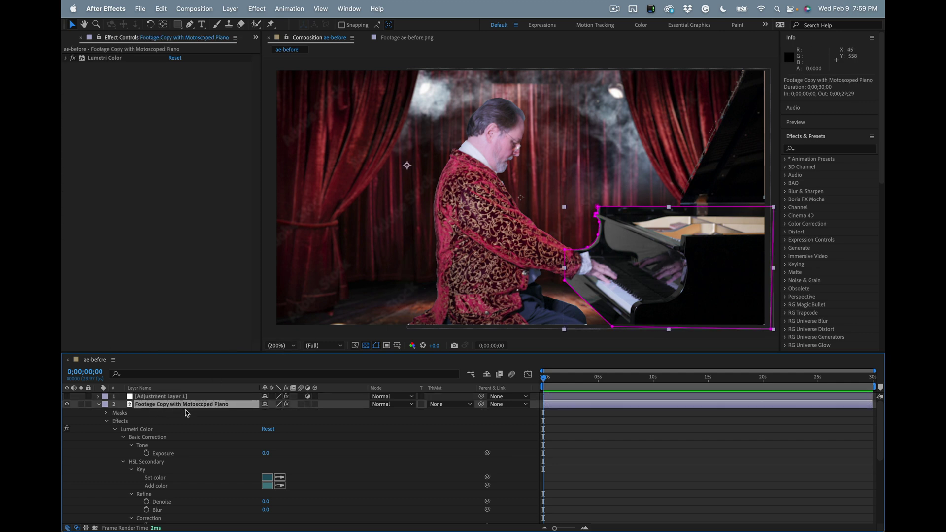
Make Adjustment Layer 1 visible again and select it to show its Lumetri Color (Temperature 36.0).
key("u")
key("u")
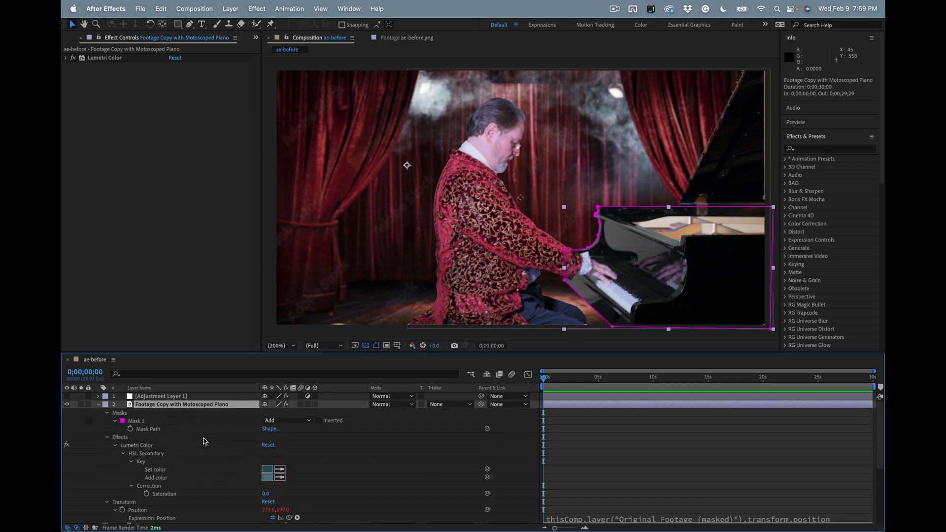
scroll(206, 442, "down", 3)
scroll(206, 442, "up", 1)
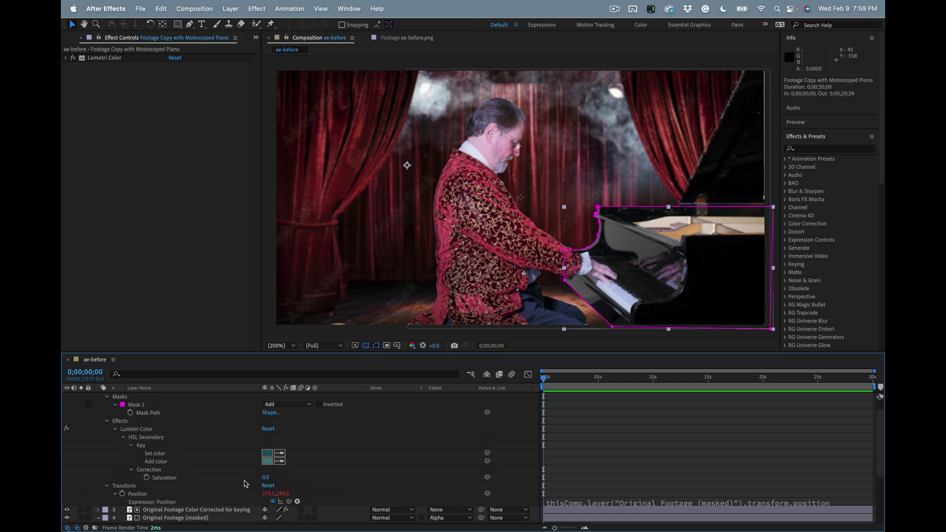
scroll(242, 476, "up", 1)
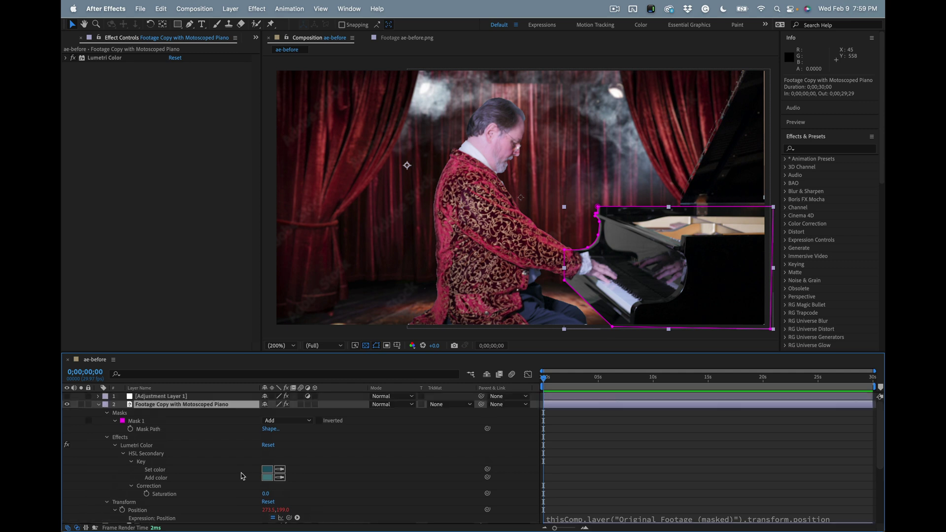
left_click(67, 397)
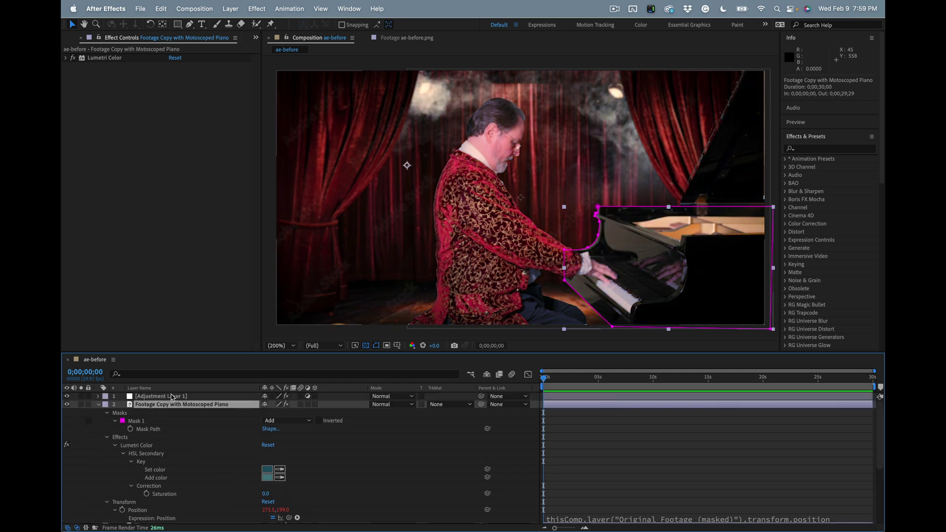
left_click(158, 397)
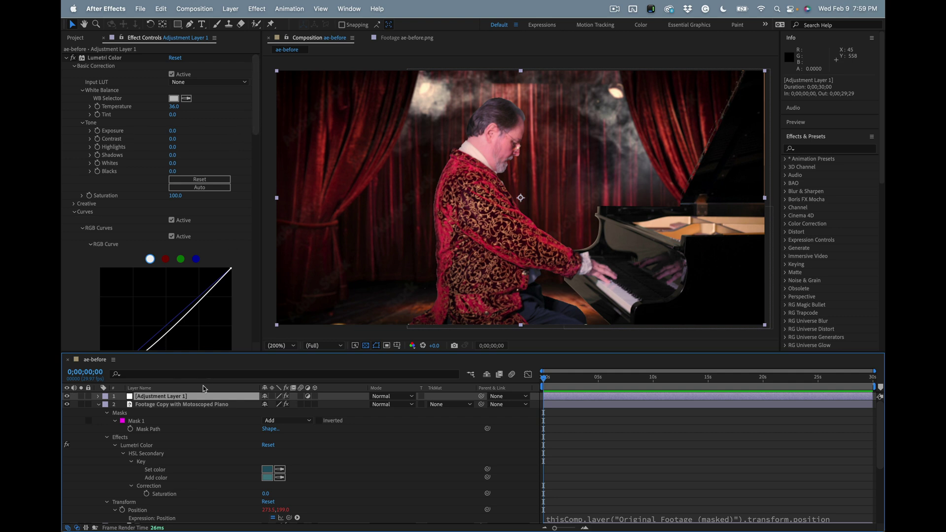
Pull the adjustment layer's lower RGB curve point down to slightly darken the scene.
key("u")
key("u")
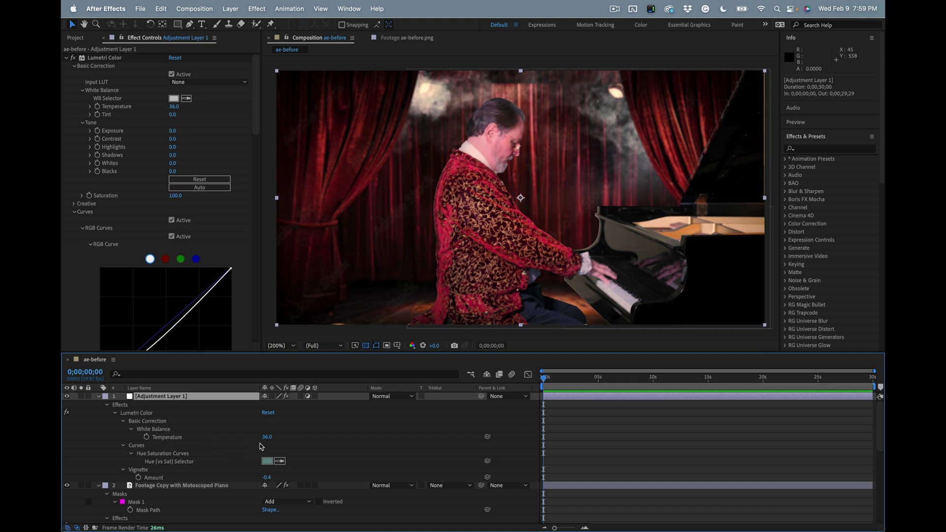
left_click(133, 447)
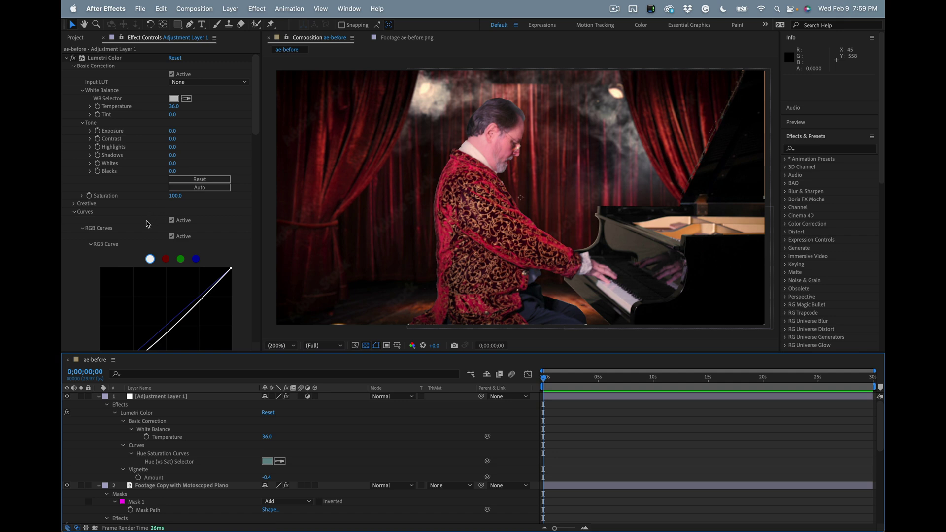
scroll(148, 221, "down", 5)
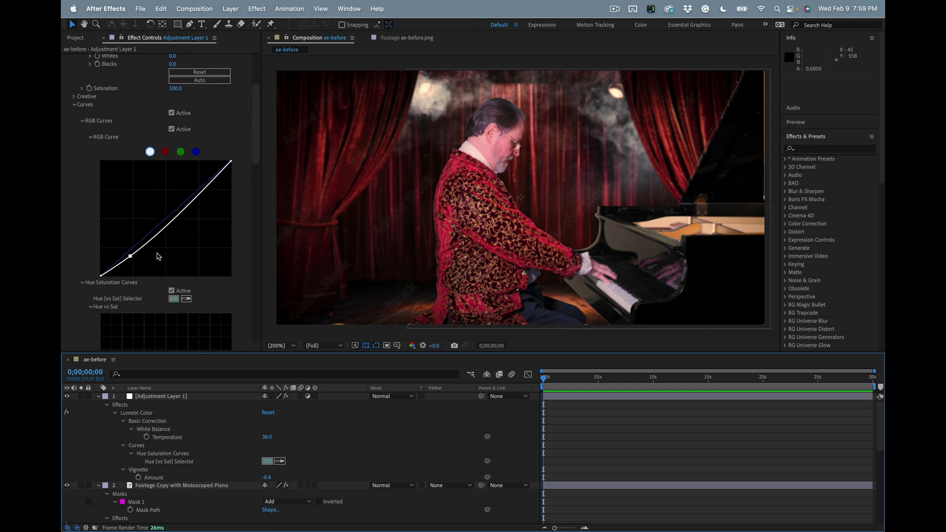
left_click(131, 256)
left_click_drag(130, 257, 131, 260)
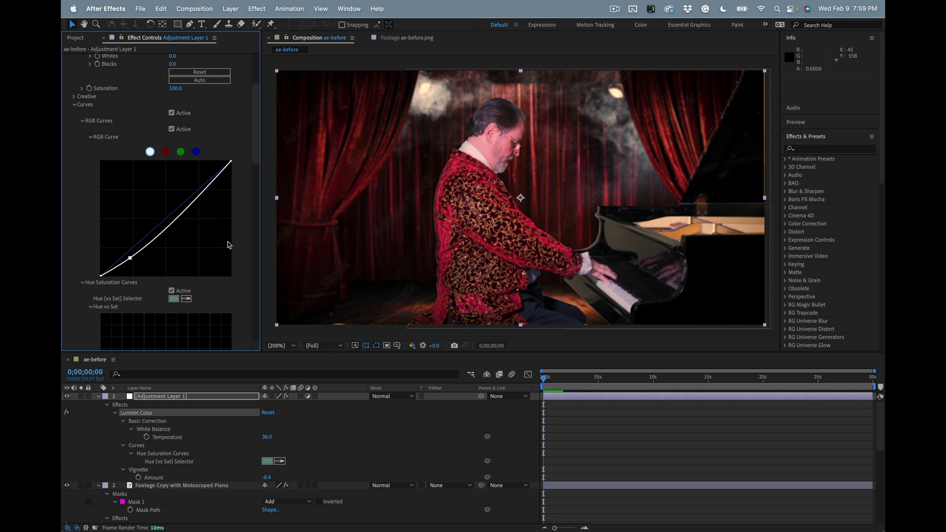
Toggle the Vignette off and back on to compare, then enlarge the preview area.
scroll(237, 226, "down", 6)
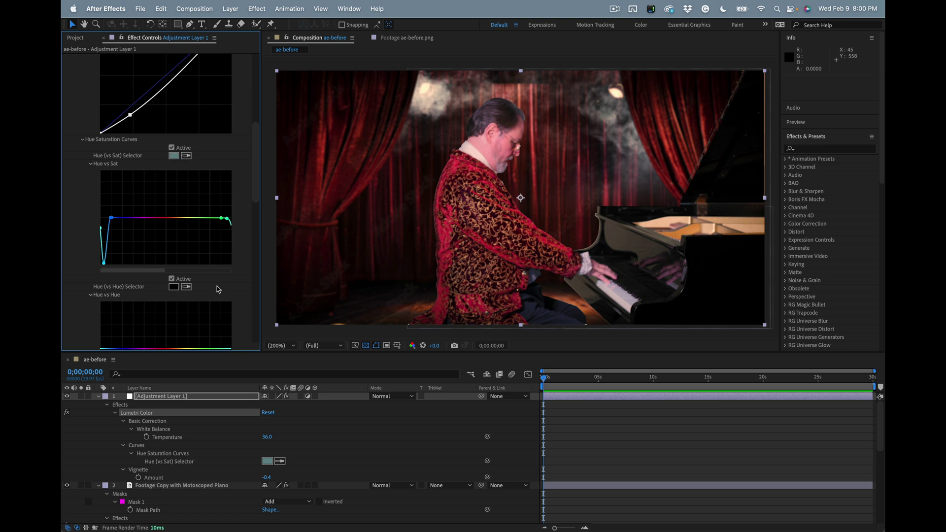
scroll(219, 285, "down", 5)
scroll(220, 285, "down", 10)
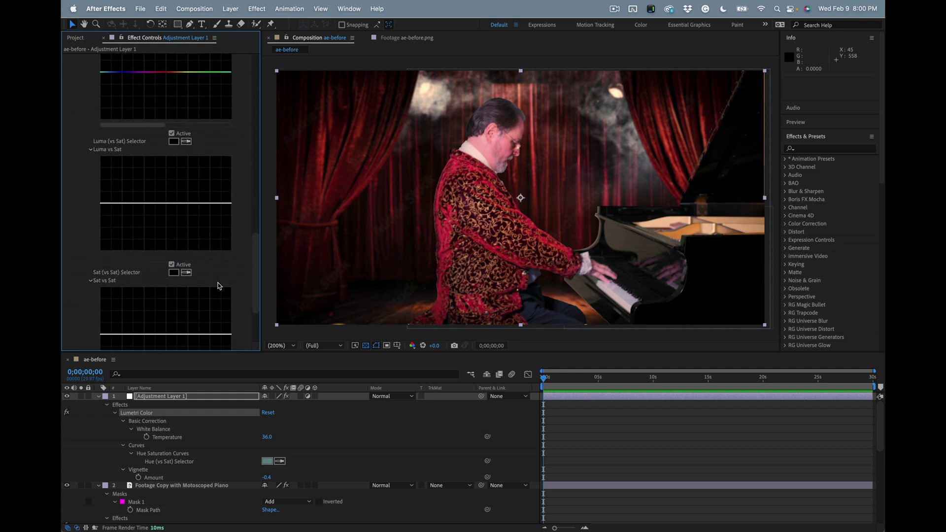
scroll(219, 285, "up", 1)
scroll(219, 286, "down", 1)
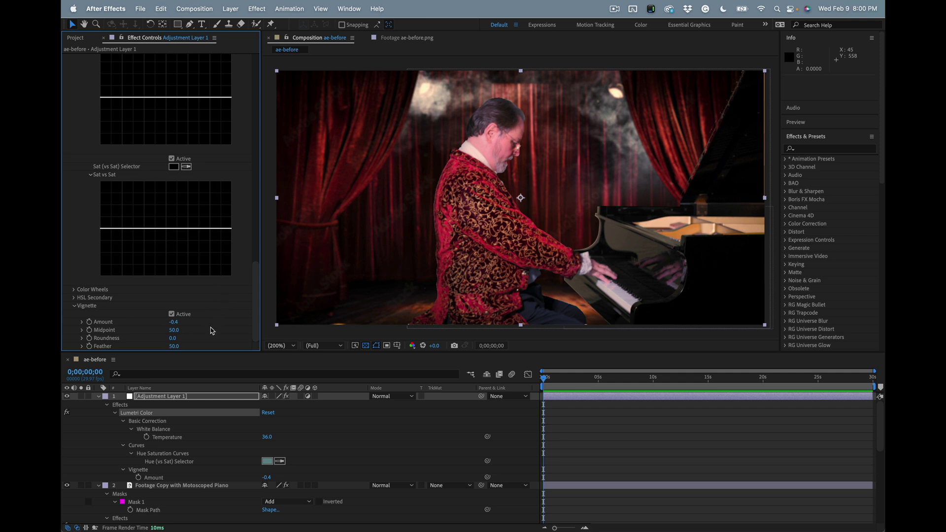
left_click(171, 314)
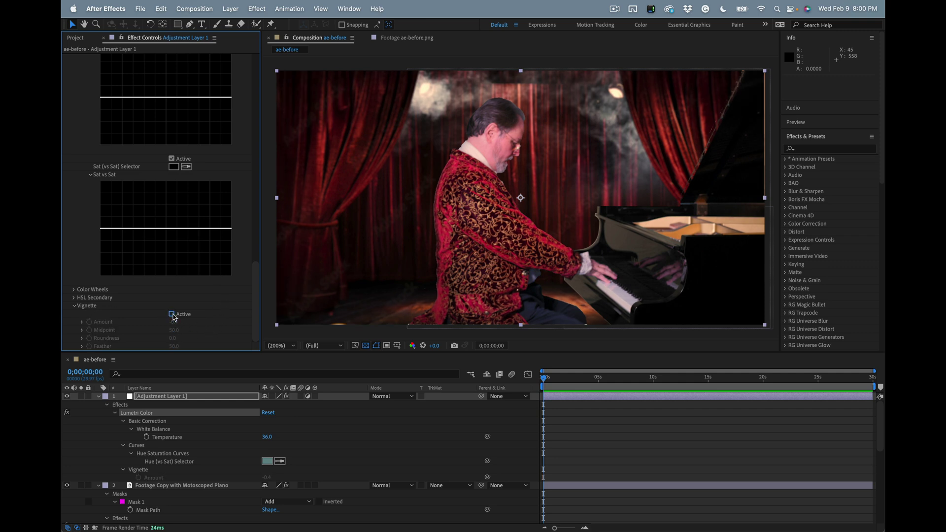
left_click(172, 313)
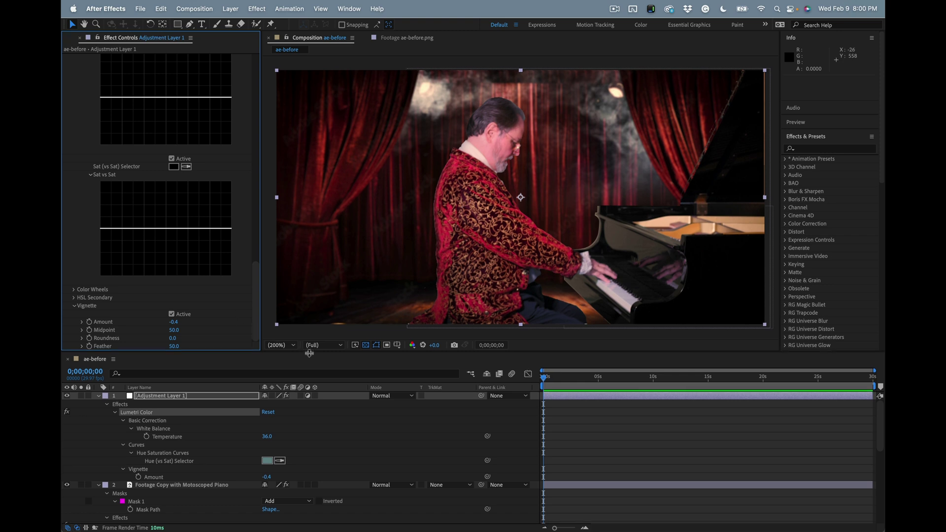
left_click_drag(309, 353, 301, 378)
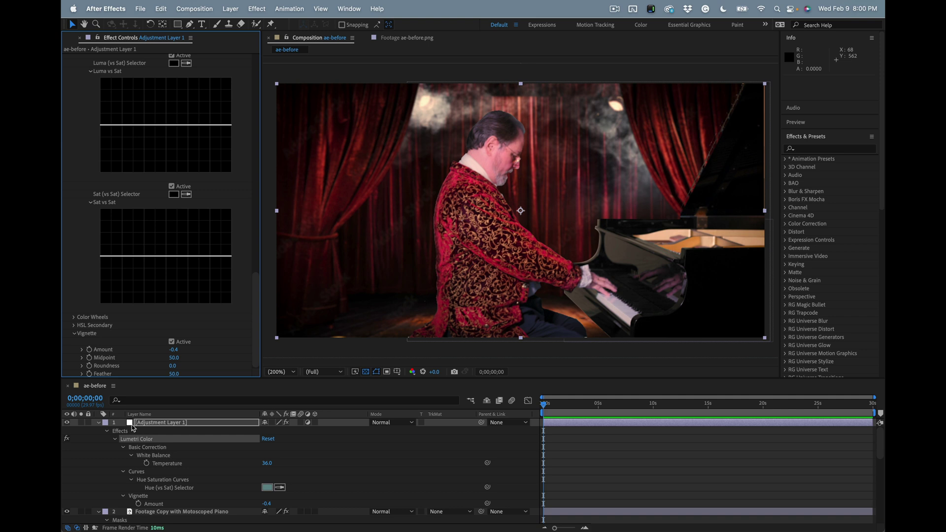
Collapse layers 1, 2, 4 and 5, including the blurred stage background's properties.
left_click(98, 423)
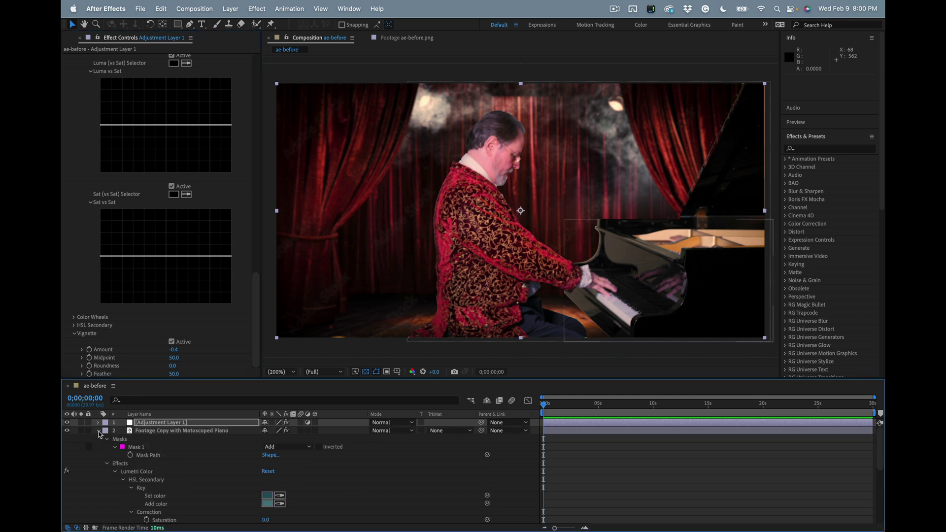
left_click(99, 432)
left_click(99, 447)
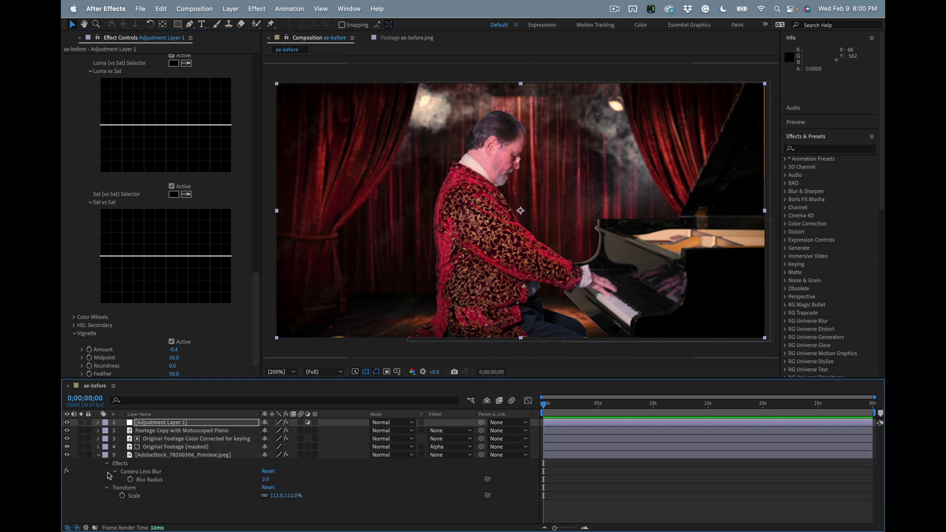
left_click(151, 456)
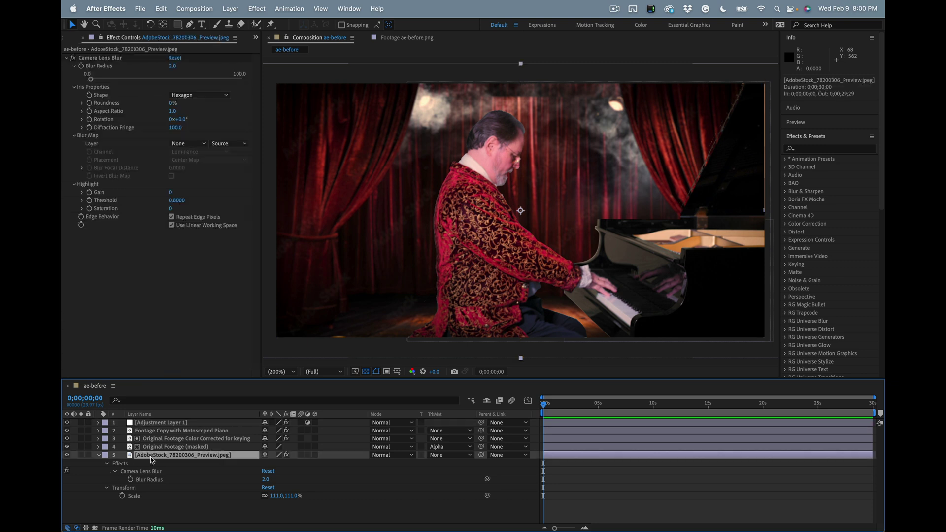
left_click(100, 455)
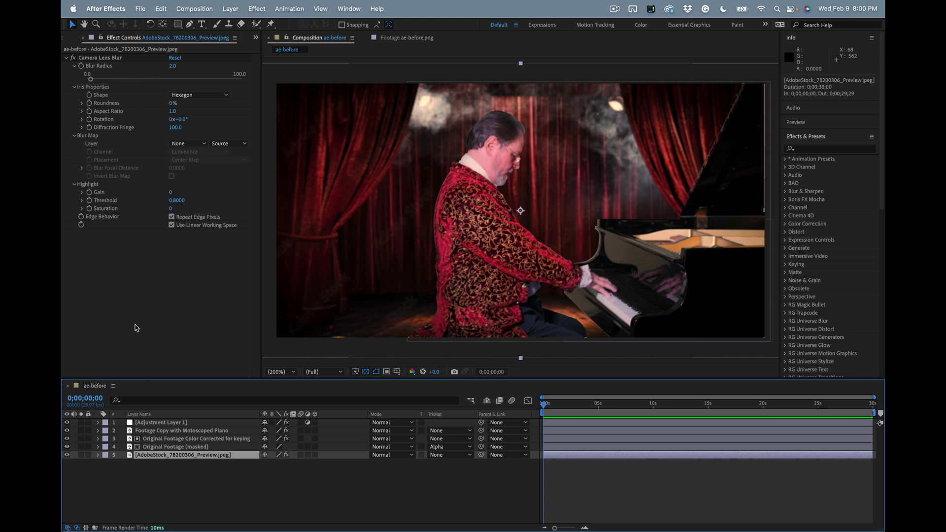
Review the masked footage's mask and the keying layer's colour curves, then select the piano copy.
left_click(413, 306)
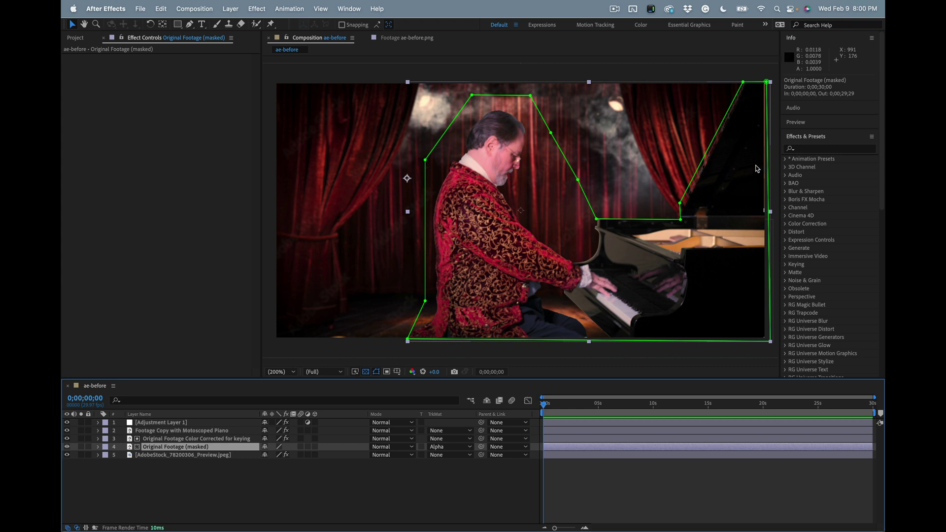
left_click(167, 439)
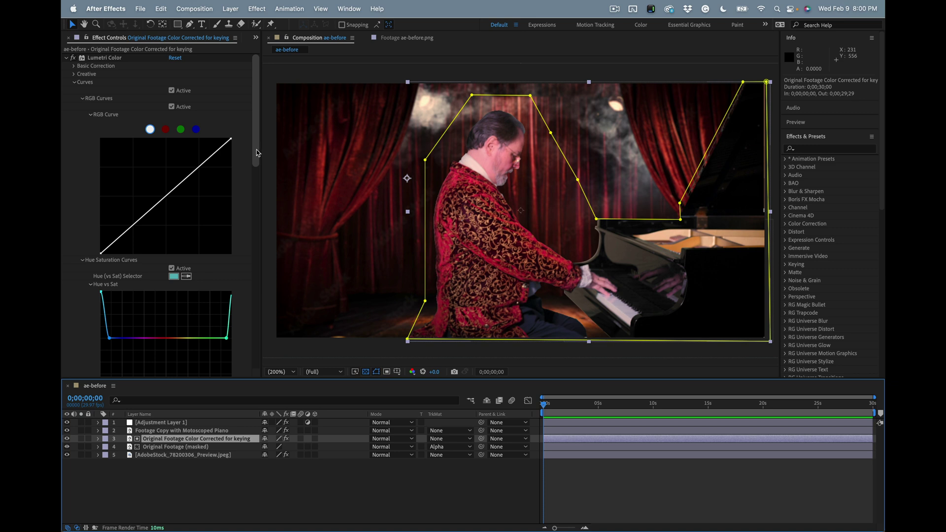
left_click_drag(257, 153, 248, 196)
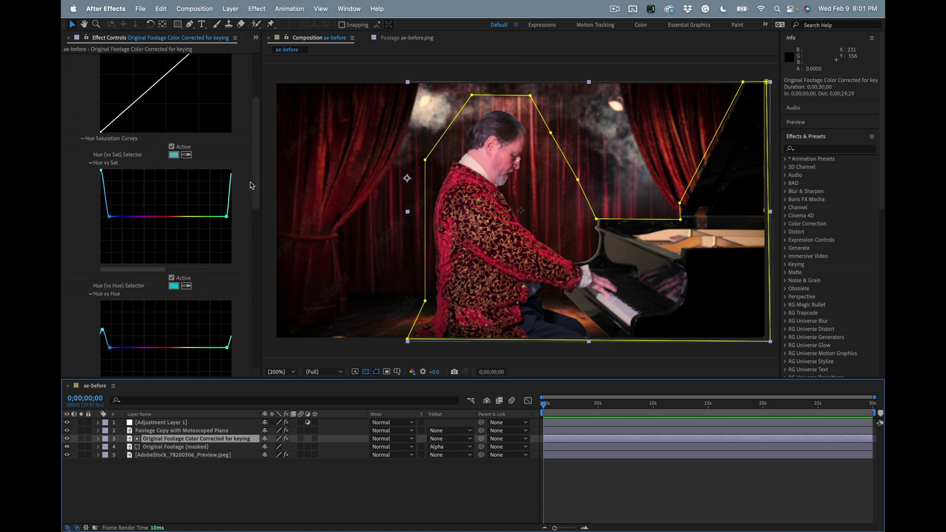
left_click_drag(256, 187, 247, 135)
scroll(239, 213, "down", 2)
scroll(242, 121, "down", 10)
scroll(239, 211, "down", 10)
scroll(241, 273, "down", 4)
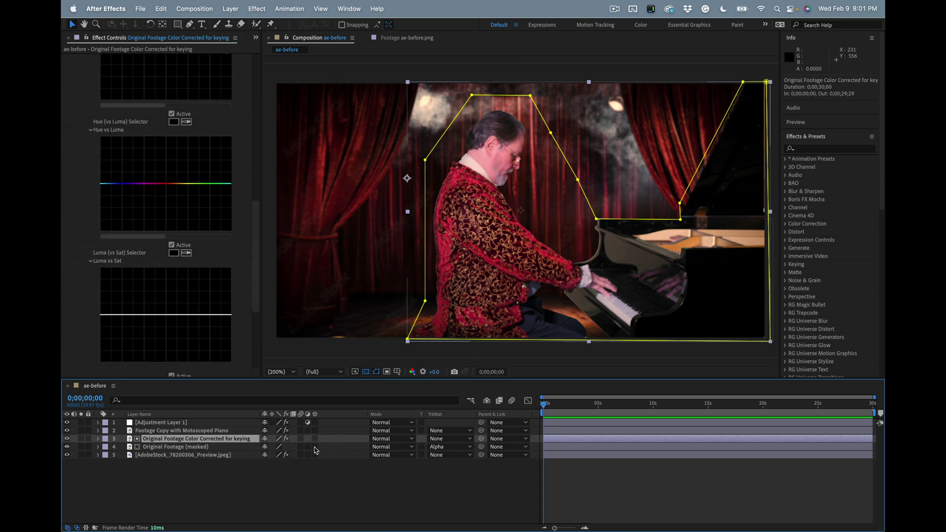
left_click(215, 431)
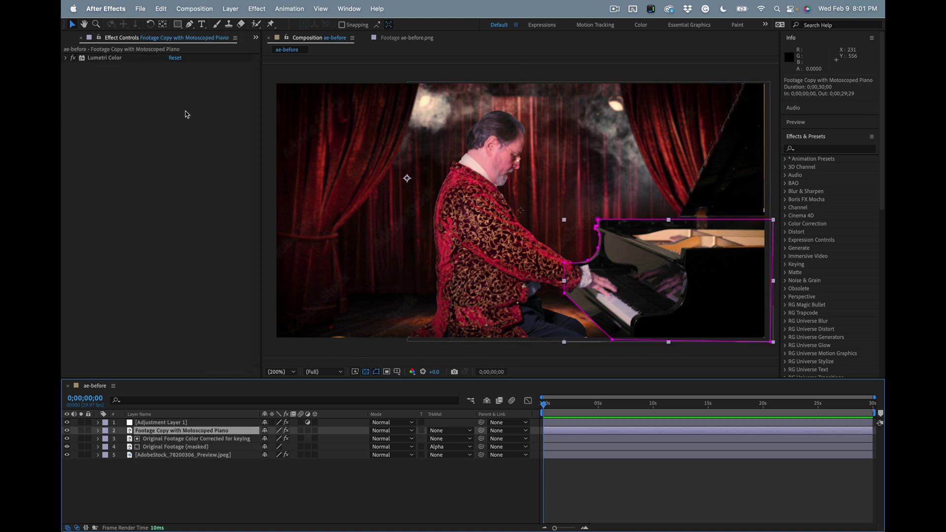
Review the piano copy's HSL Secondary key and Denoise values, then select Adjustment Layer 1.
left_click(101, 58)
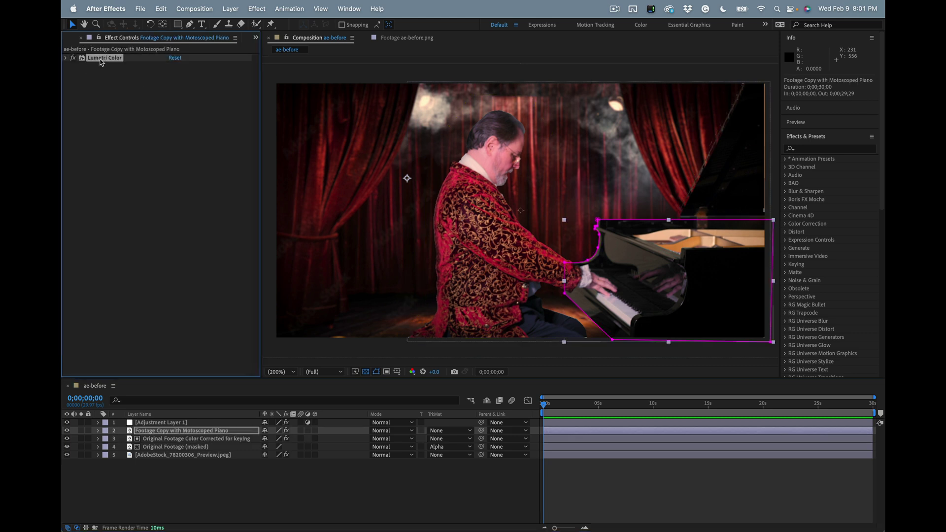
left_click(67, 59)
scroll(200, 267, "down", 2)
scroll(200, 267, "down", 1)
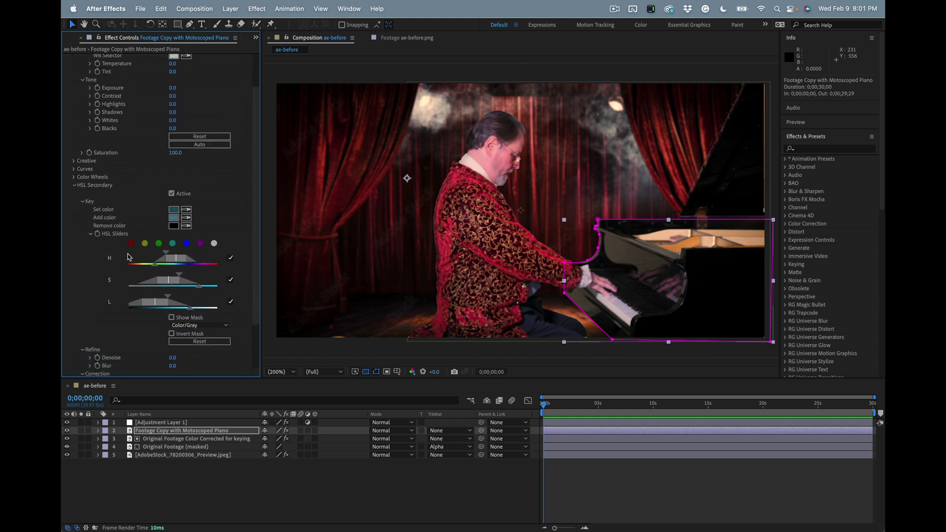
scroll(122, 307, "down", 2)
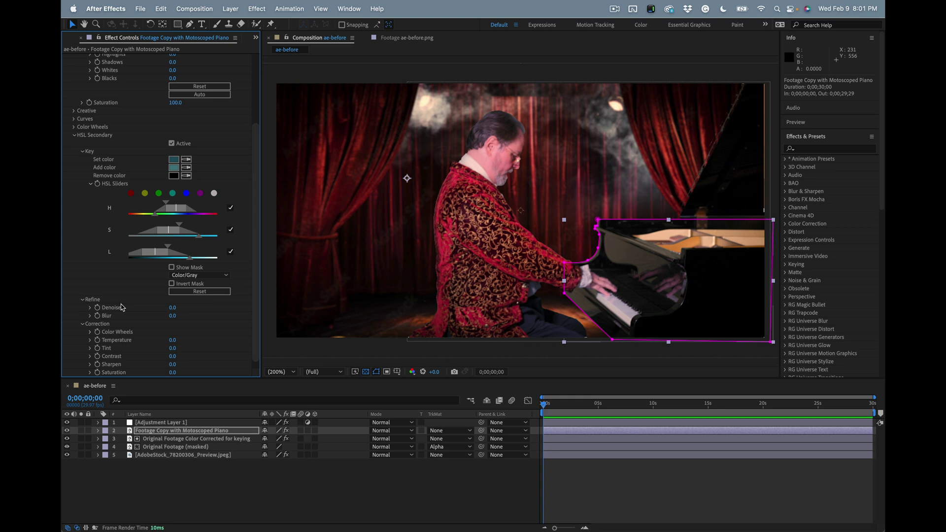
right_click(122, 308)
key("Escape")
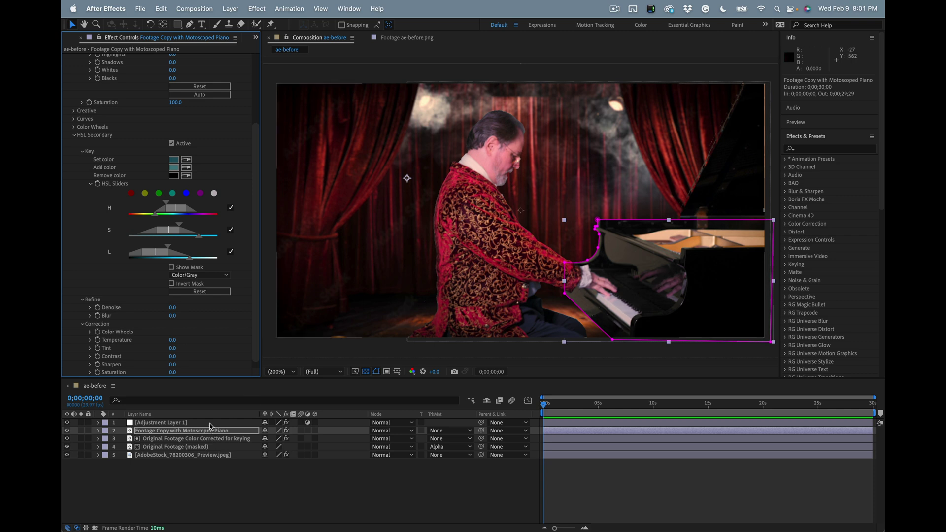
left_click(210, 423)
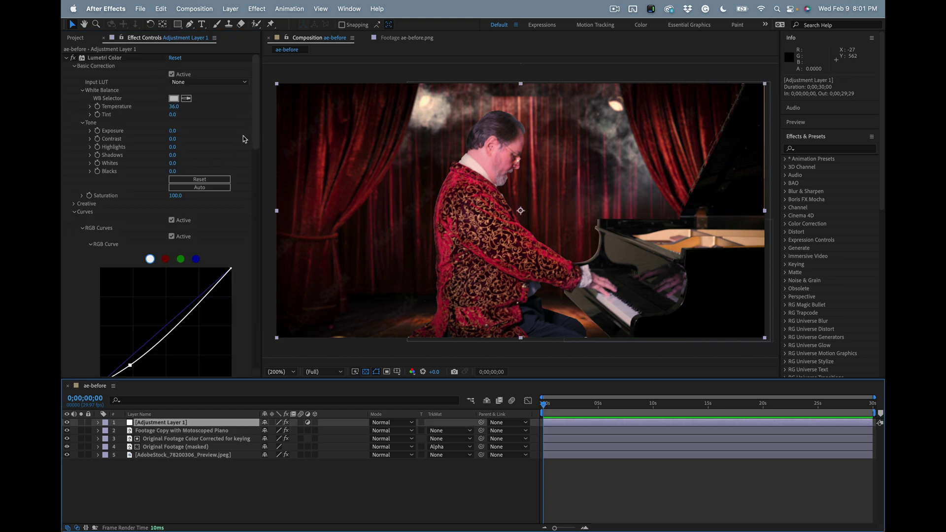
scroll(244, 148, "down", 10)
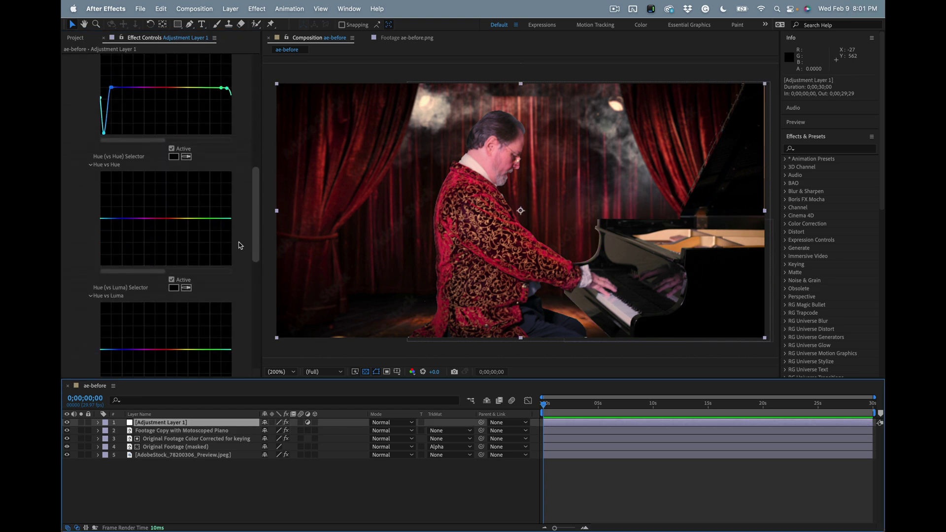
scroll(239, 242, "up", 10)
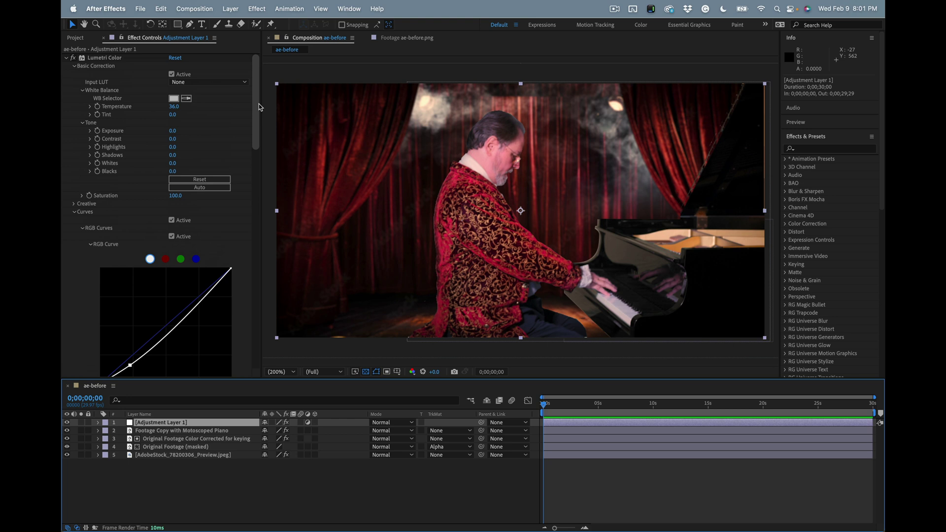